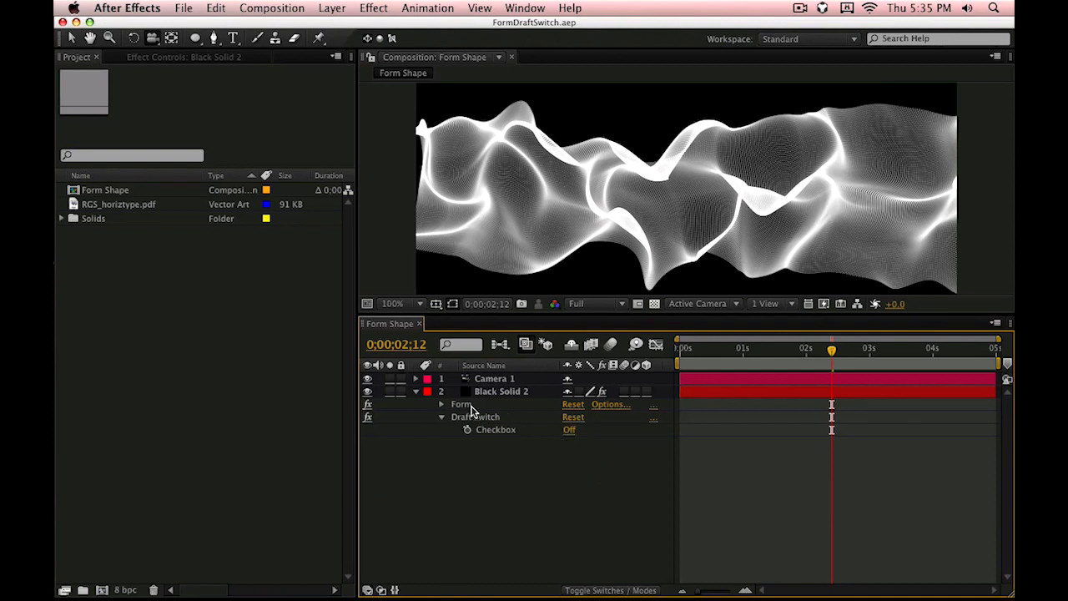
# Step: Show Black Solid 2's Form and Draft Switch settings, ending on the Selection tool
pyautogui.click(472, 406)
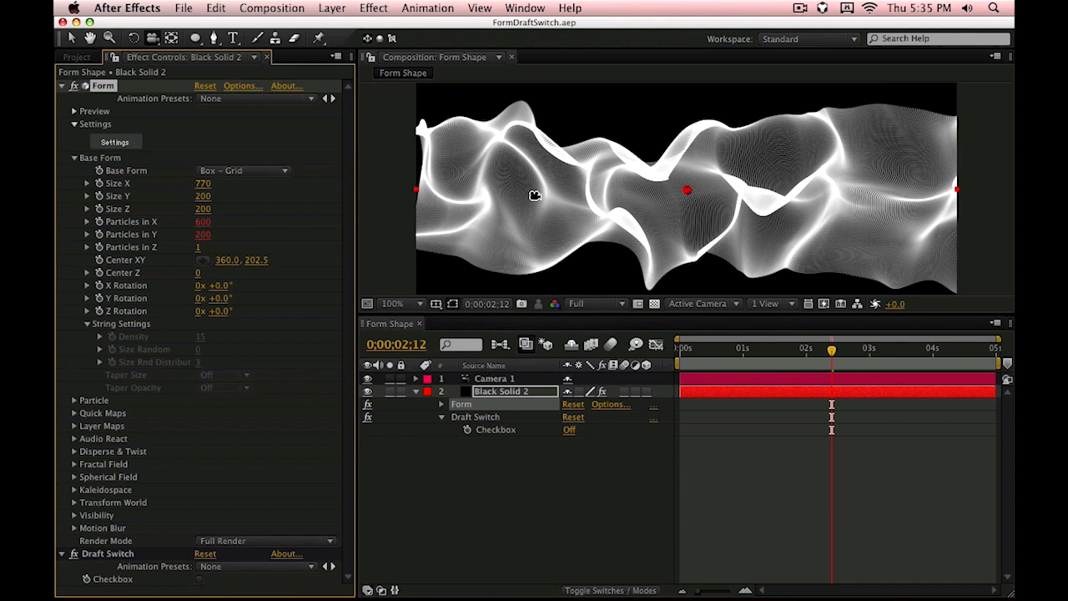
pyautogui.press('c')
pyautogui.press('v')
# Step: Preview the wavy particle animation from 0;00;00;20, scrubbing to 0;00;01;05 and stepping one frame
pyautogui.click(722, 350)
pyautogui.press('space')
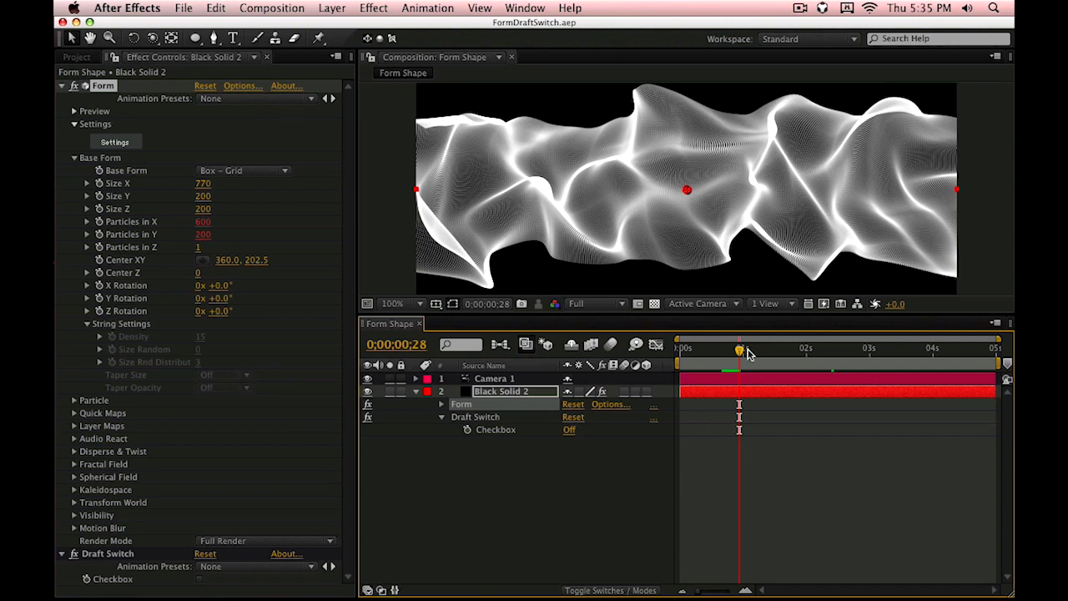
pyautogui.moveTo(748, 353); pyautogui.dragTo(754, 350)
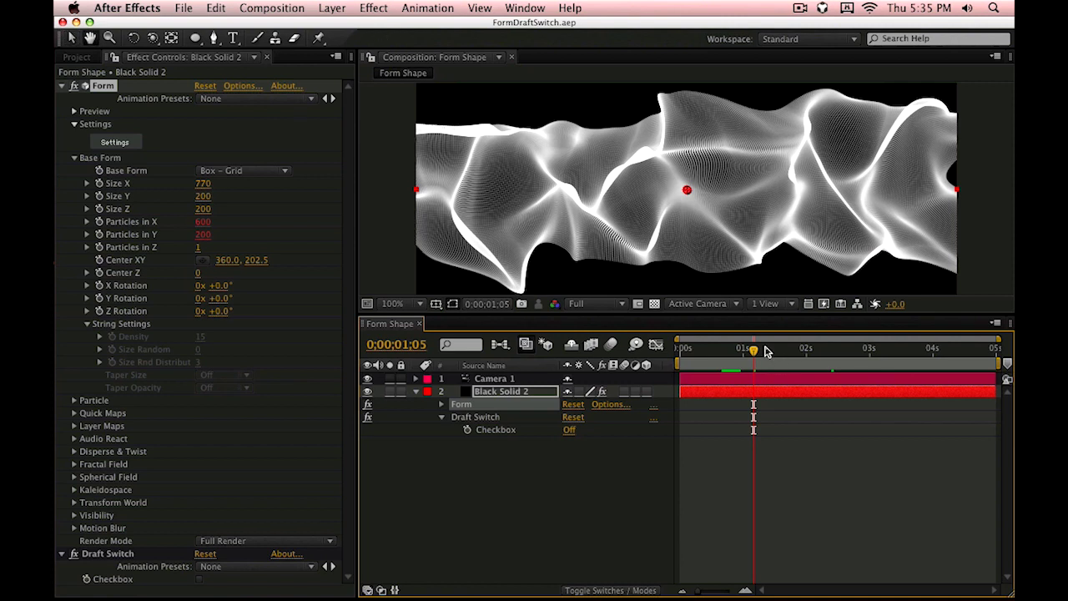
pyautogui.press('pagedown')
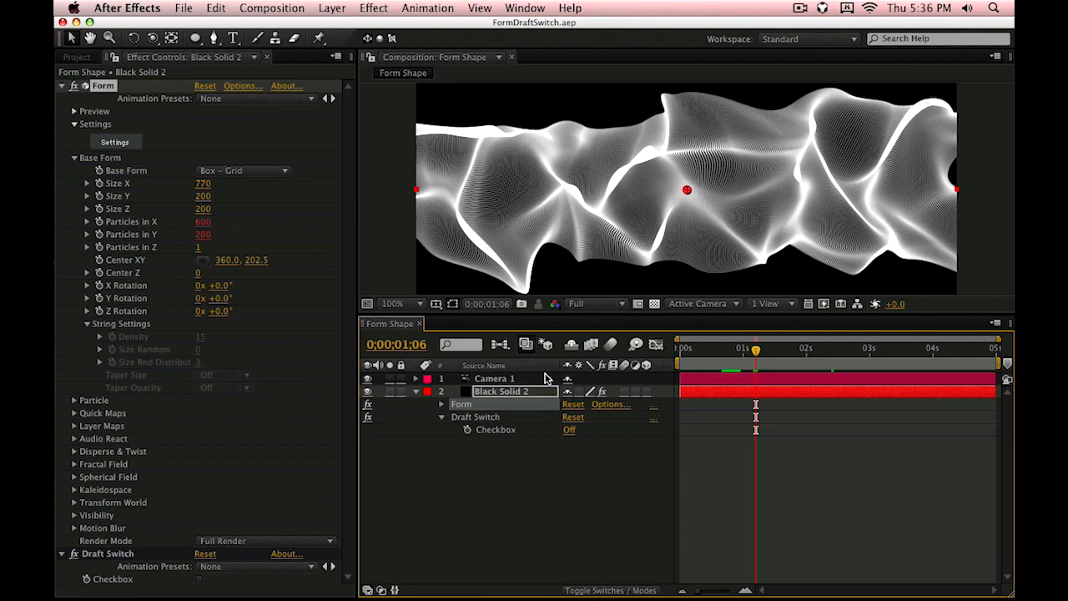
pyautogui.click(373, 7)
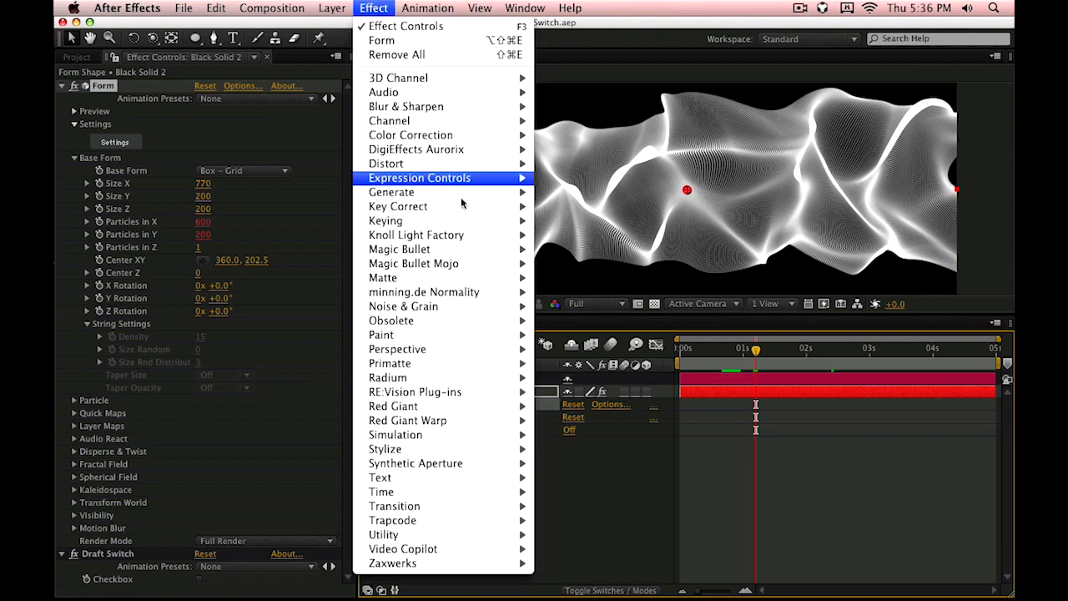
pyautogui.moveTo(465, 177)
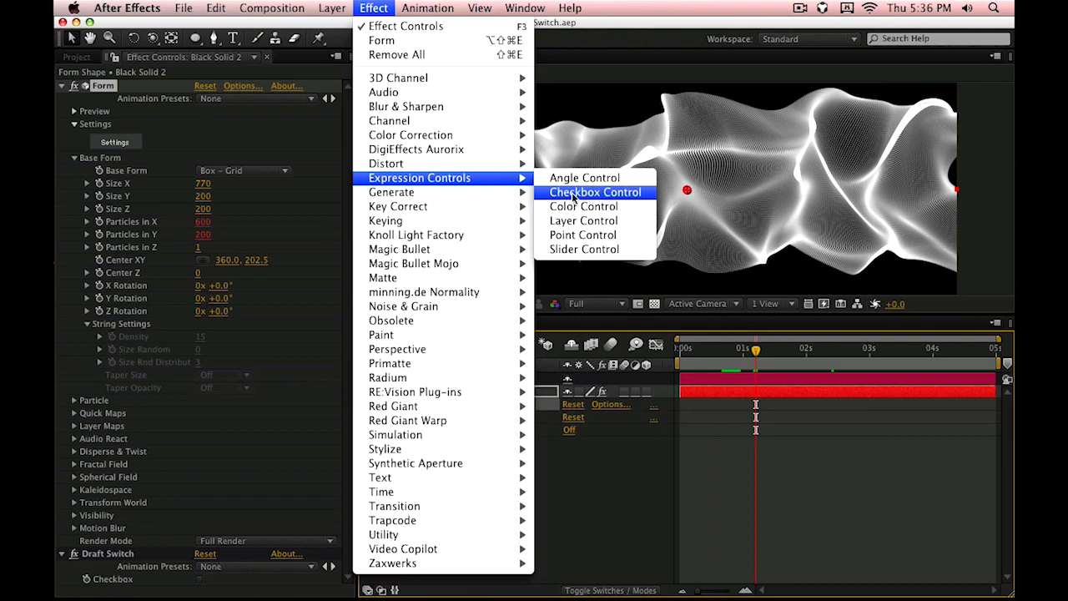
pyautogui.click(766, 48)
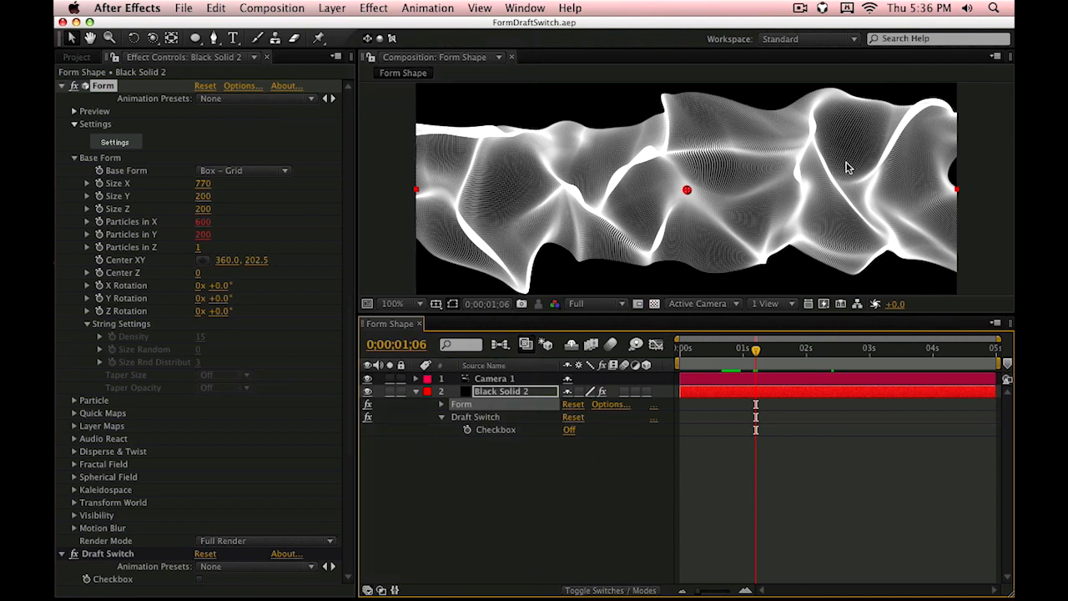
pyautogui.click(571, 501)
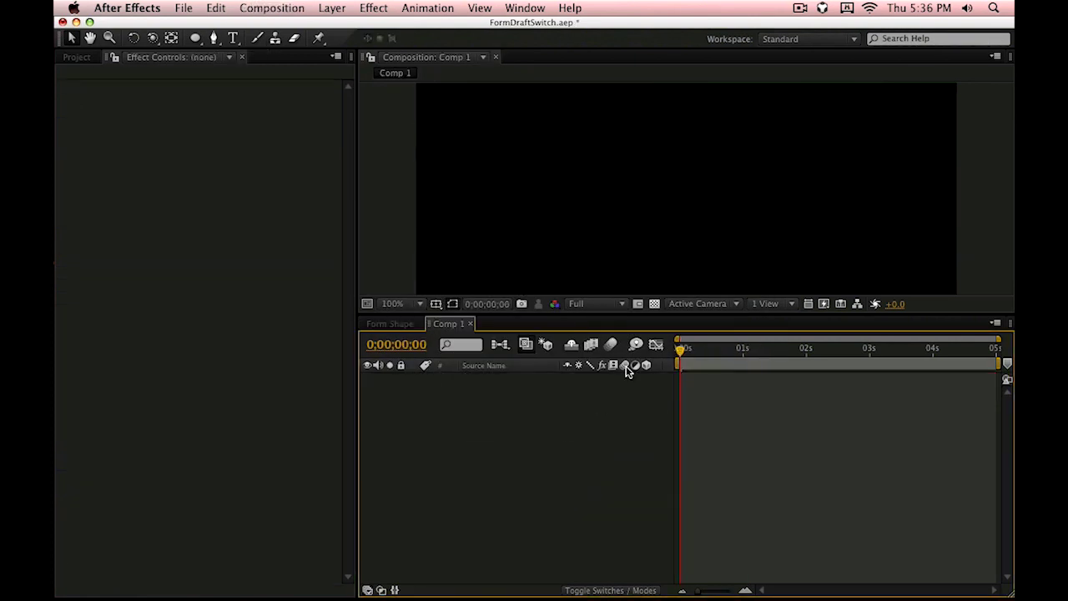
# Step: Create Comp 1 containing a new black solid layer
pyautogui.click(318, 8)
pyautogui.moveTo(350, 26)
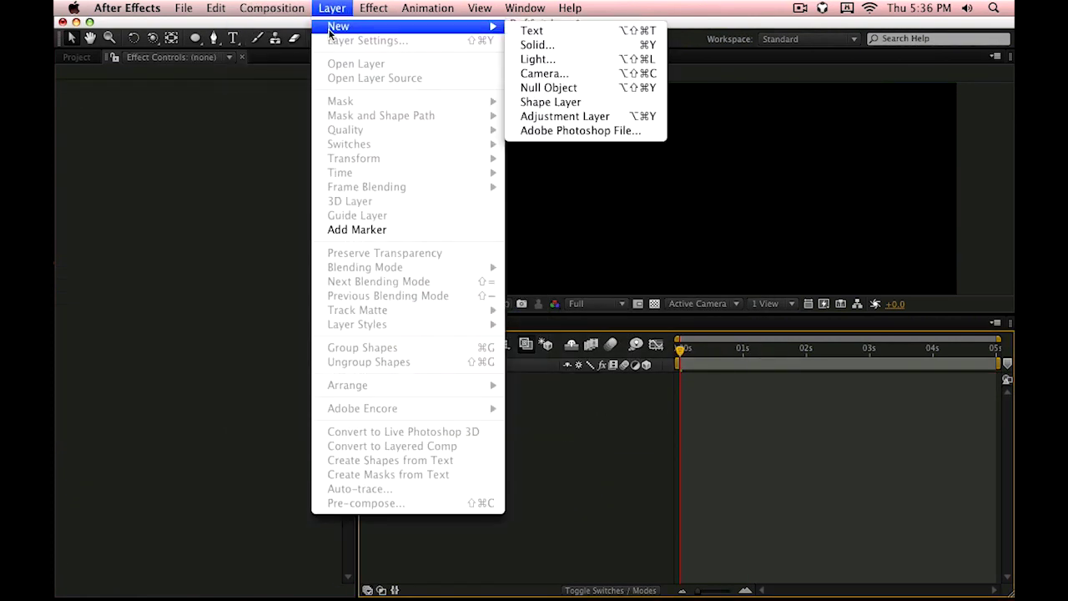
pyautogui.click(596, 42)
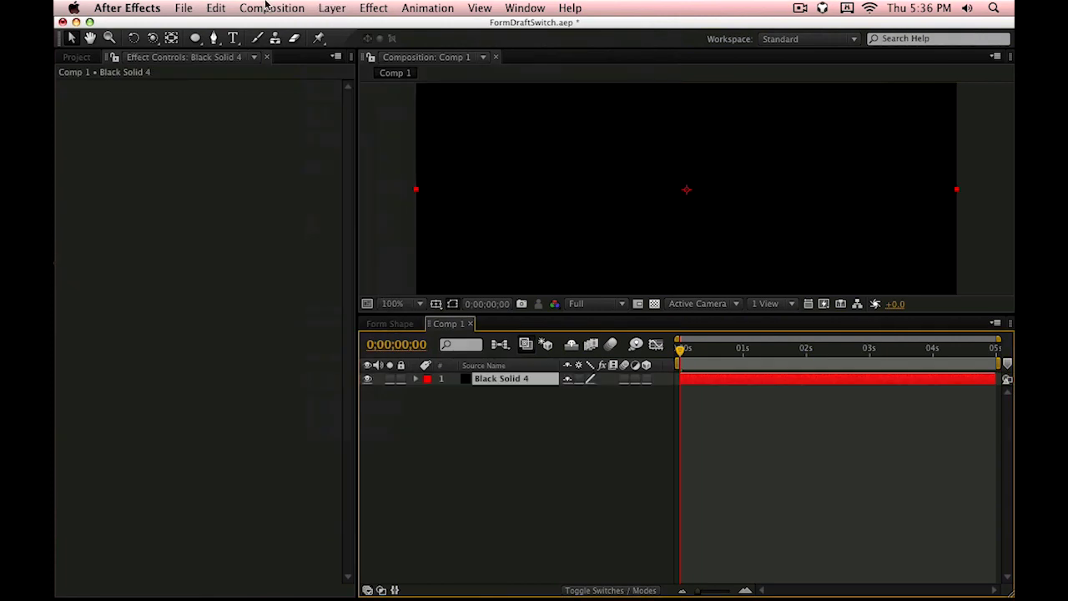
# Step: Add Camera 1 to the composition, accepting the 2D layer warning
pyautogui.click(334, 7)
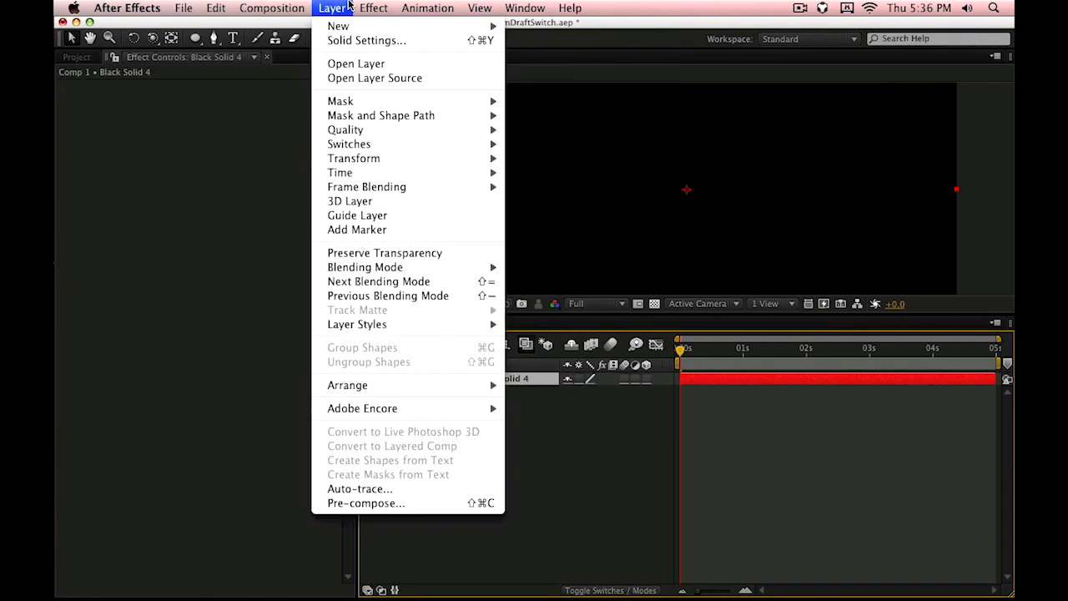
pyautogui.moveTo(339, 25)
pyautogui.click(549, 72)
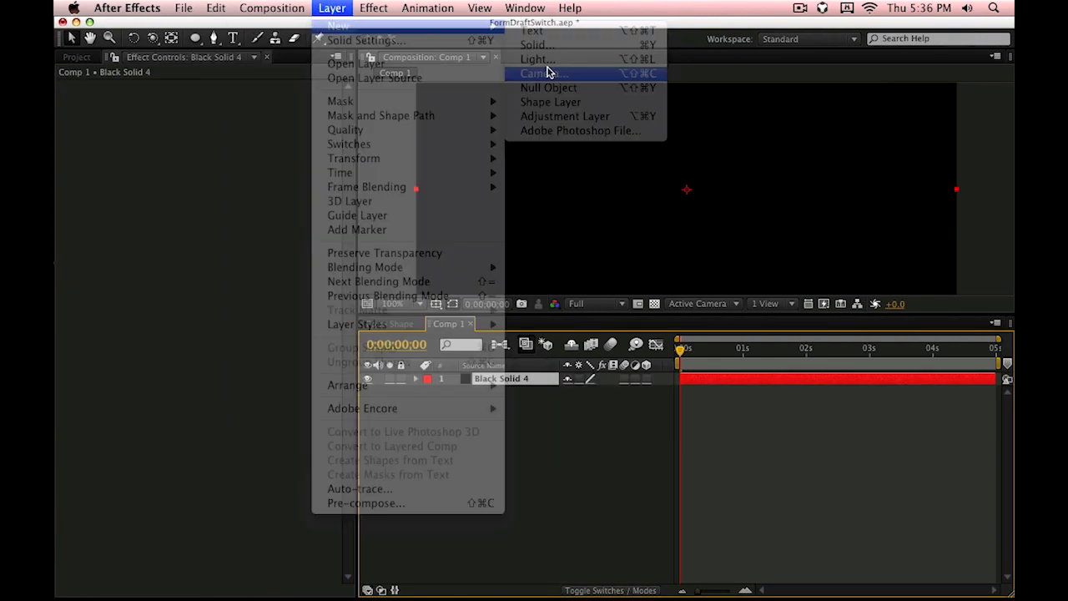
pyautogui.press('Return')
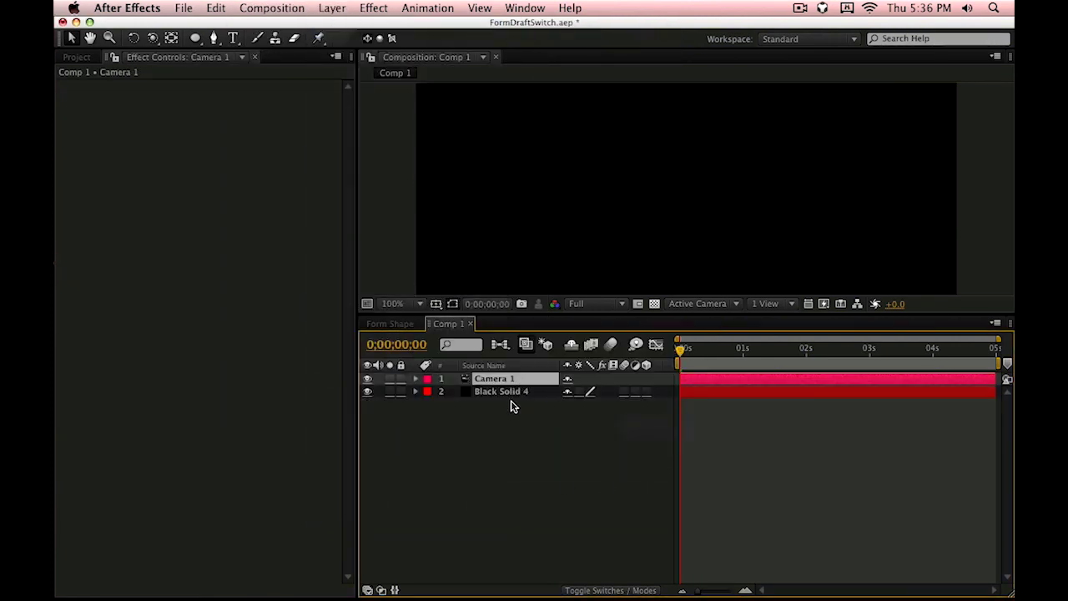
# Step: Apply the Form effect to Black Solid 4
pyautogui.click(505, 392)
pyautogui.click(373, 7)
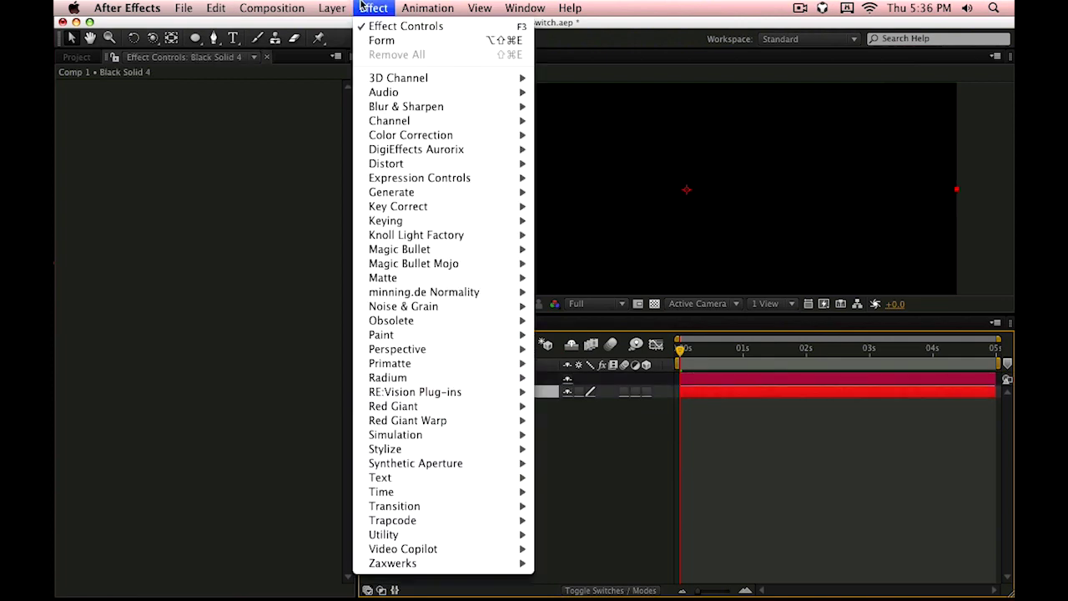
pyautogui.click(384, 38)
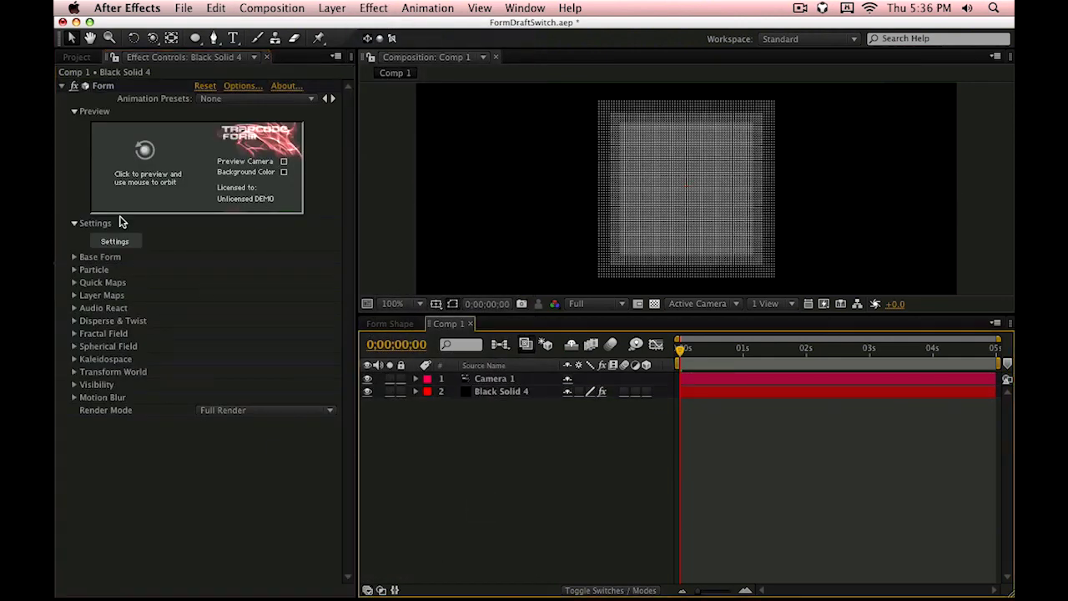
# Step: Set Form's Base Form to Particles in Z 1, Particles in X 399, Y 180, Size X 850
pyautogui.click(75, 257)
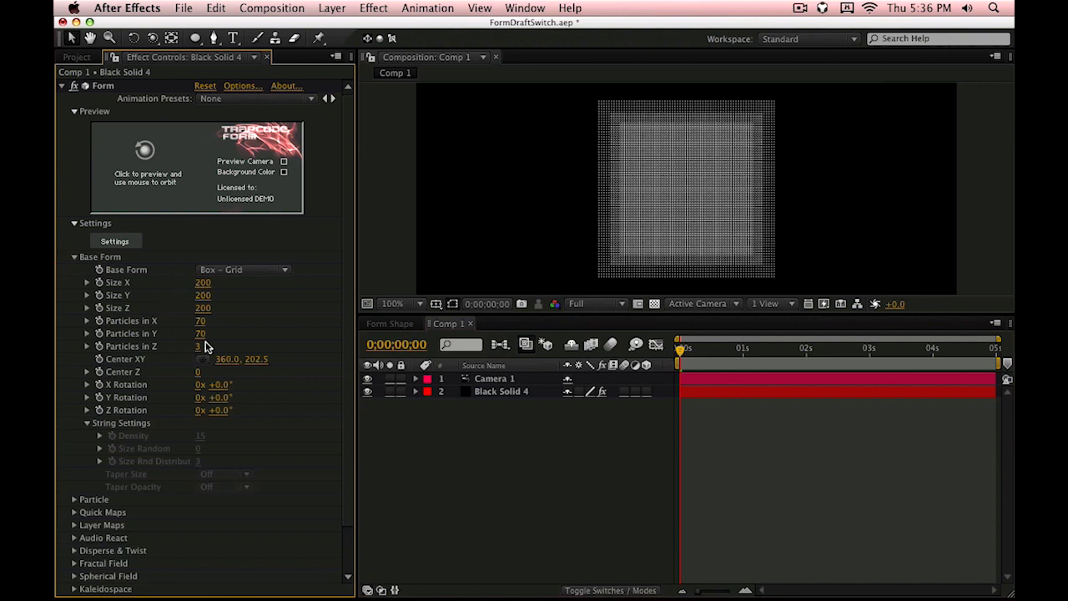
pyautogui.moveTo(199, 347); pyautogui.dragTo(54, 346)
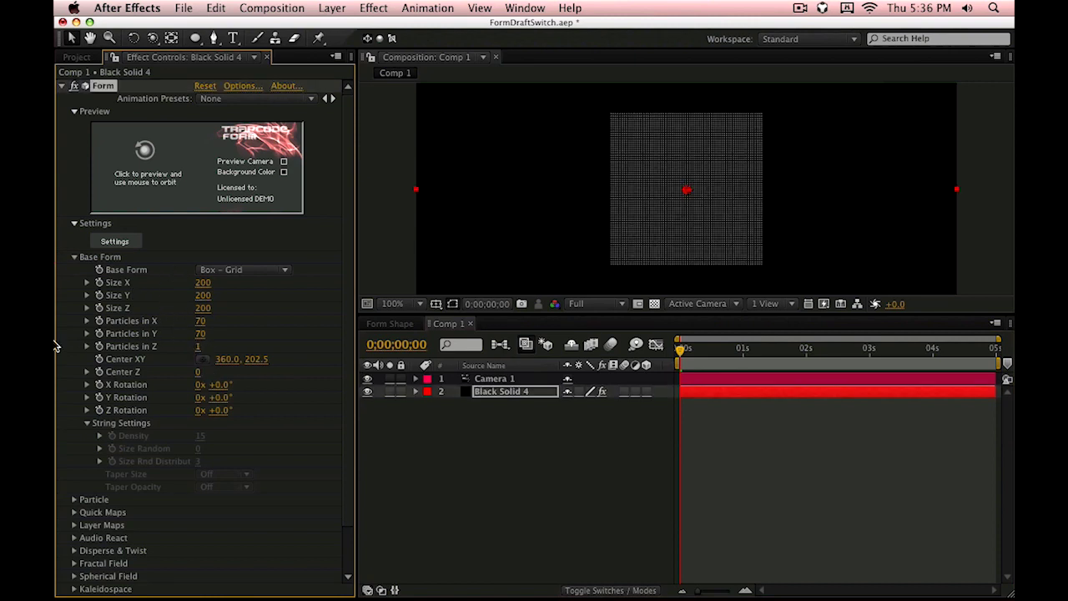
pyautogui.moveTo(201, 283); pyautogui.dragTo(250, 286)
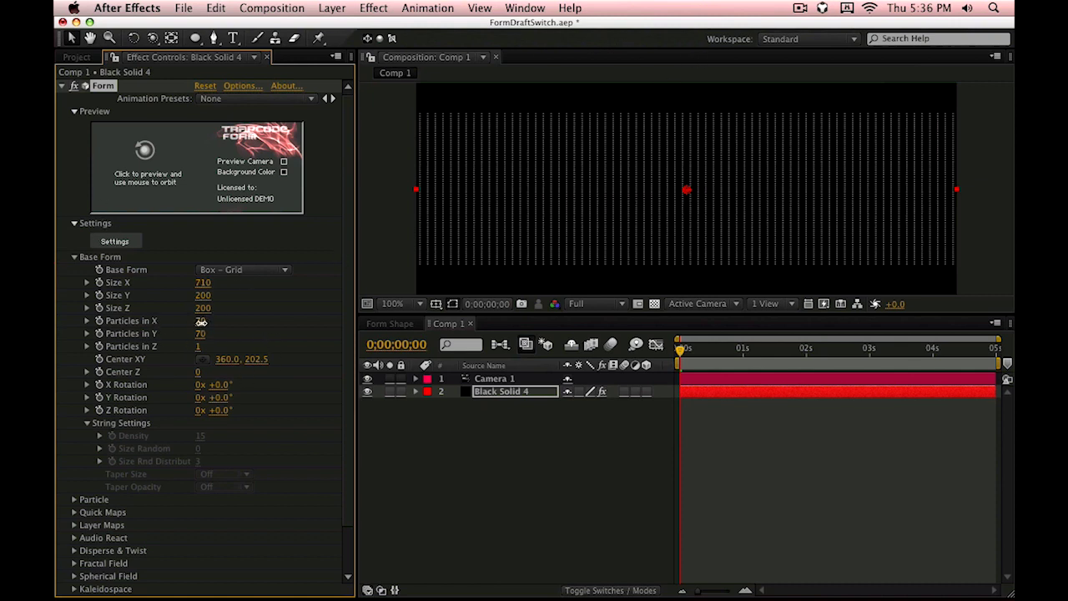
pyautogui.moveTo(201, 321); pyautogui.dragTo(290, 336)
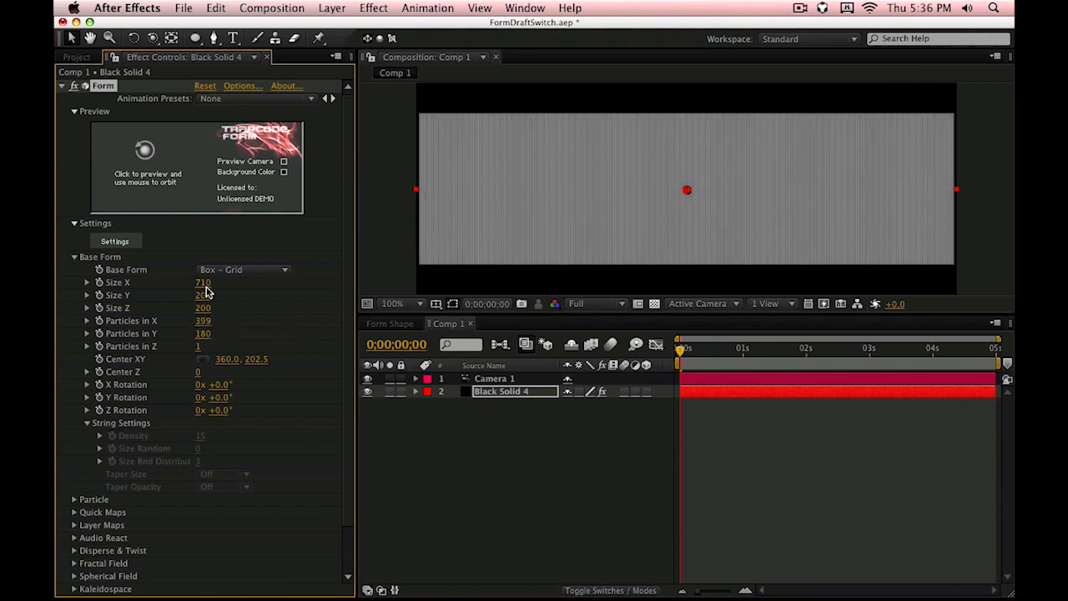
pyautogui.moveTo(204, 284); pyautogui.dragTo(236, 283)
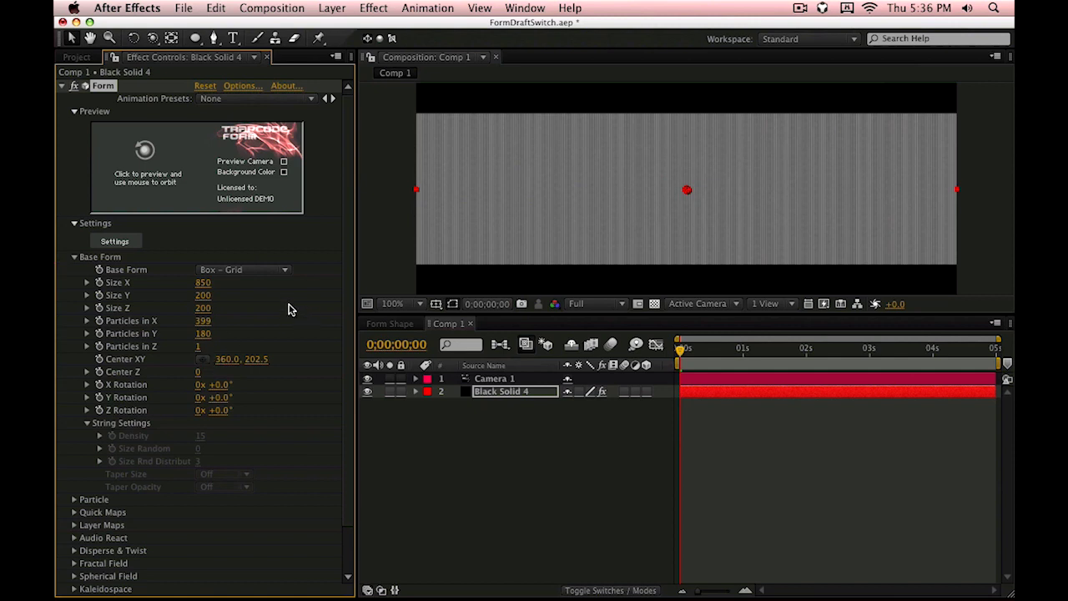
pyautogui.scroll(-3, 217, 392)
# Step: Raise Fractal Field Displace to 112 to make the grid wavy
pyautogui.click(74, 511)
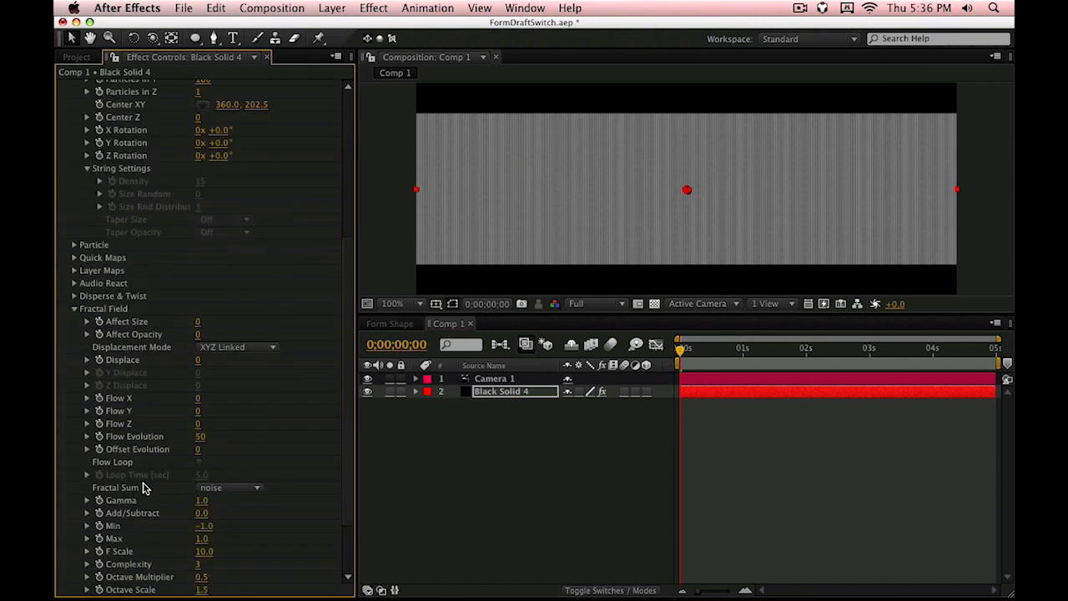
pyautogui.scroll(-3, 150, 480)
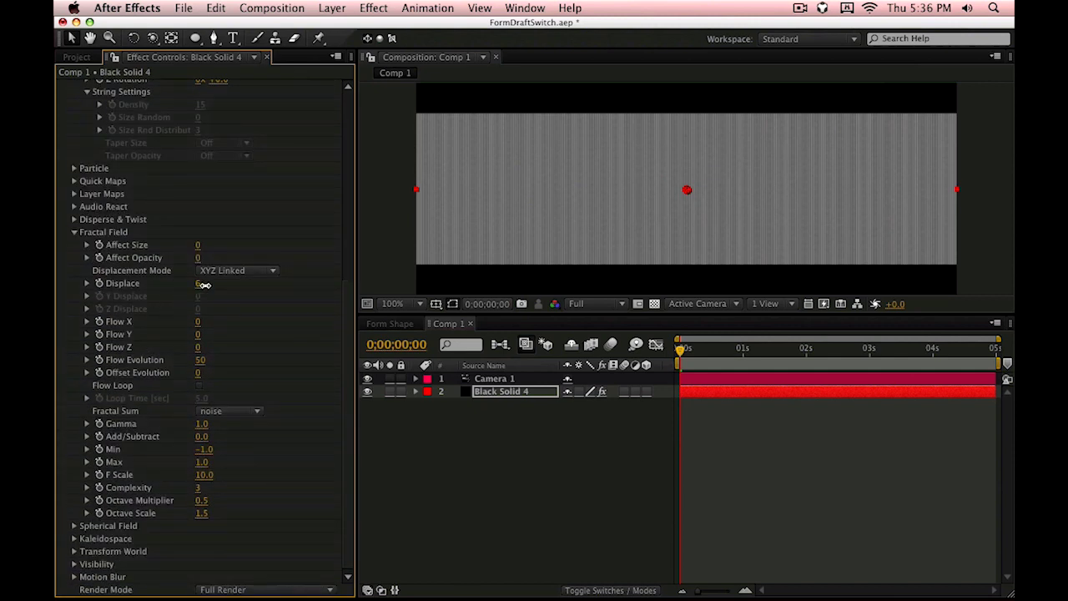
pyautogui.moveTo(203, 285); pyautogui.dragTo(299, 304)
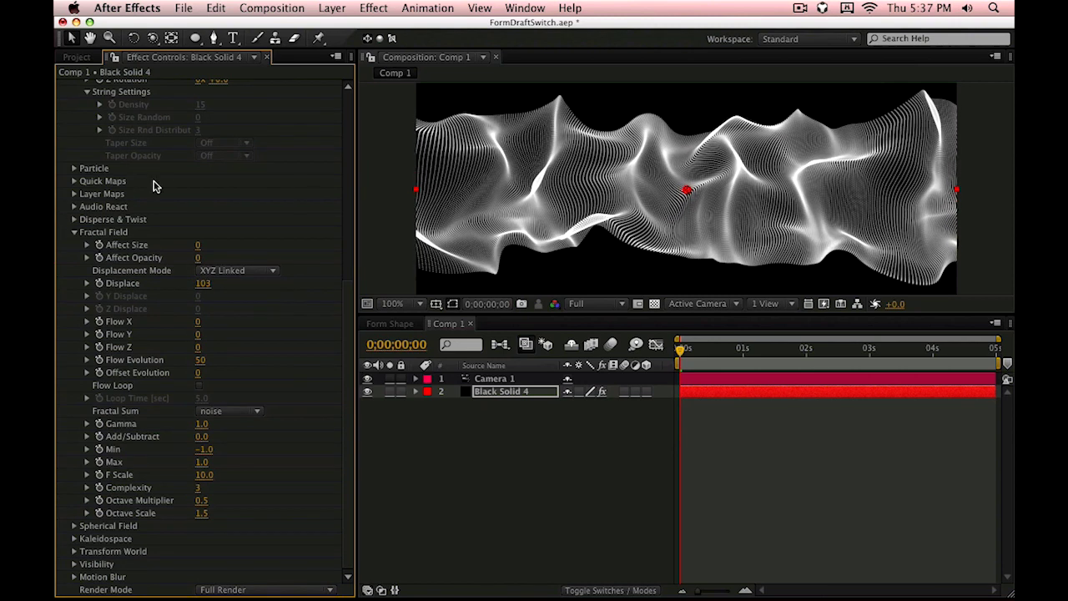
pyautogui.moveTo(203, 283); pyautogui.dragTo(235, 298)
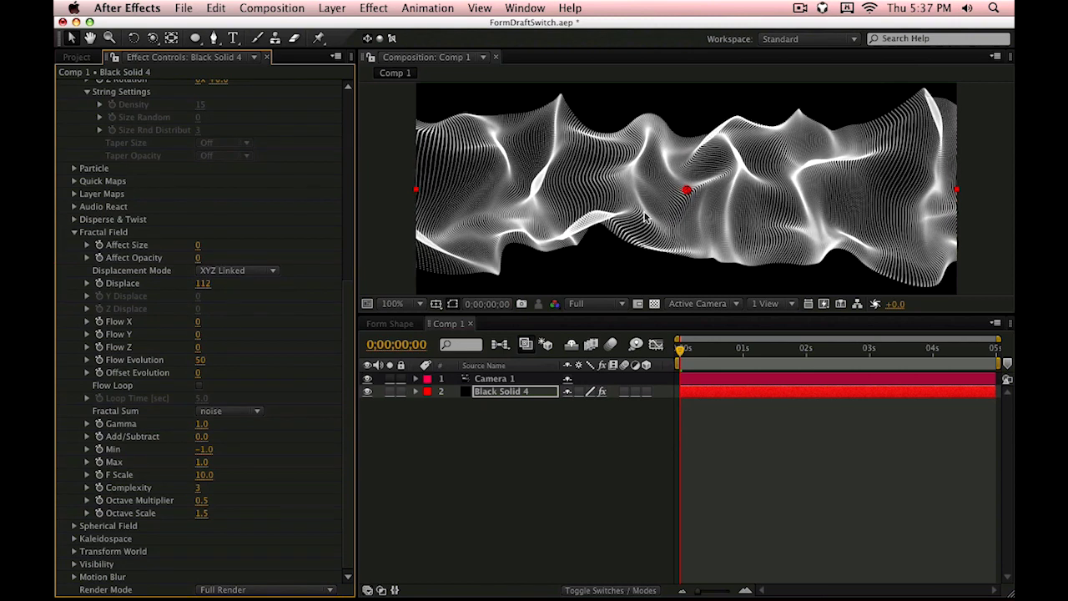
# Step: Increase Base Form Particles in X to 882 and move the time to 0;00;00;16
pyautogui.scroll(10, 302, 196)
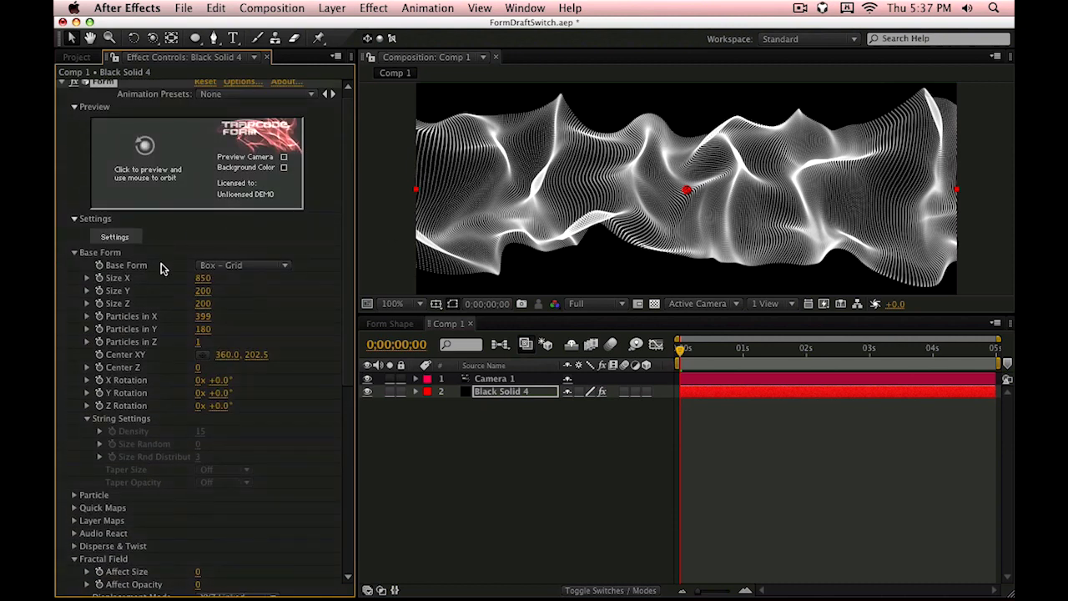
pyautogui.moveTo(205, 317); pyautogui.dragTo(279, 306)
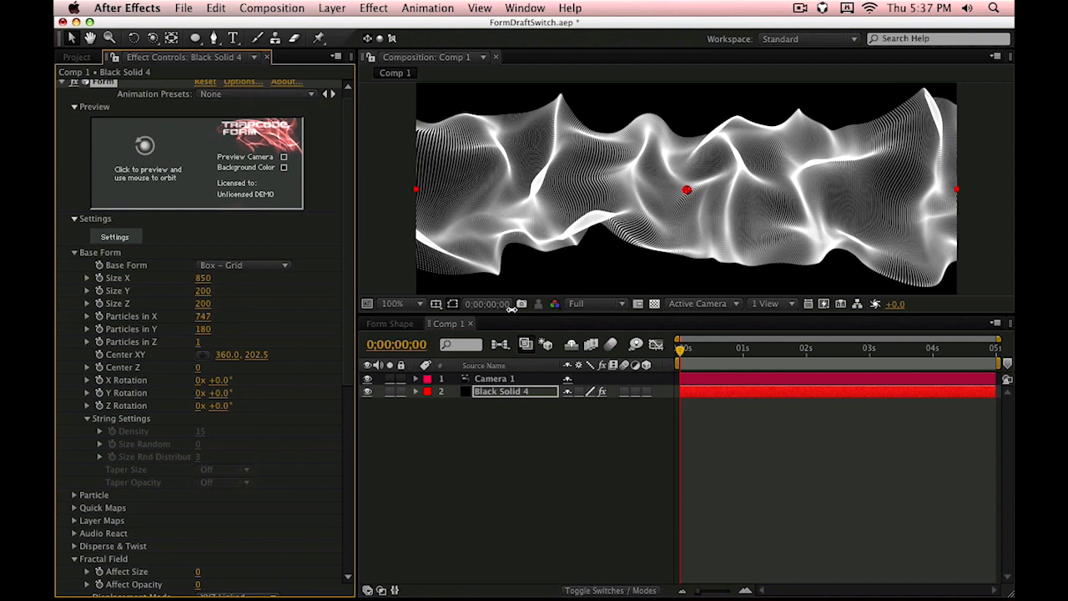
pyautogui.moveTo(512, 309); pyautogui.dragTo(576, 312)
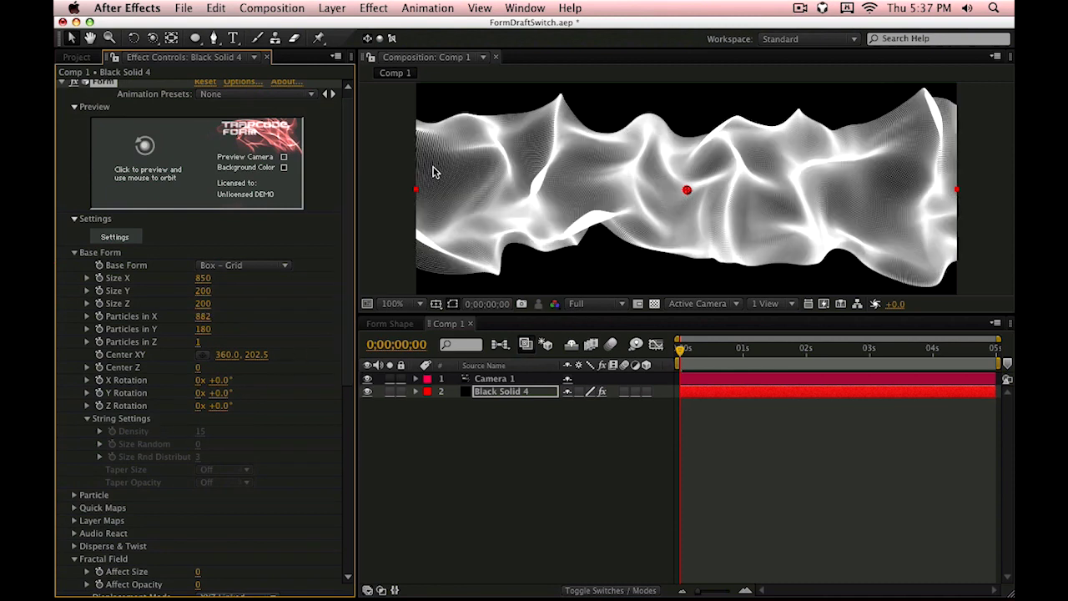
pyautogui.click(716, 357)
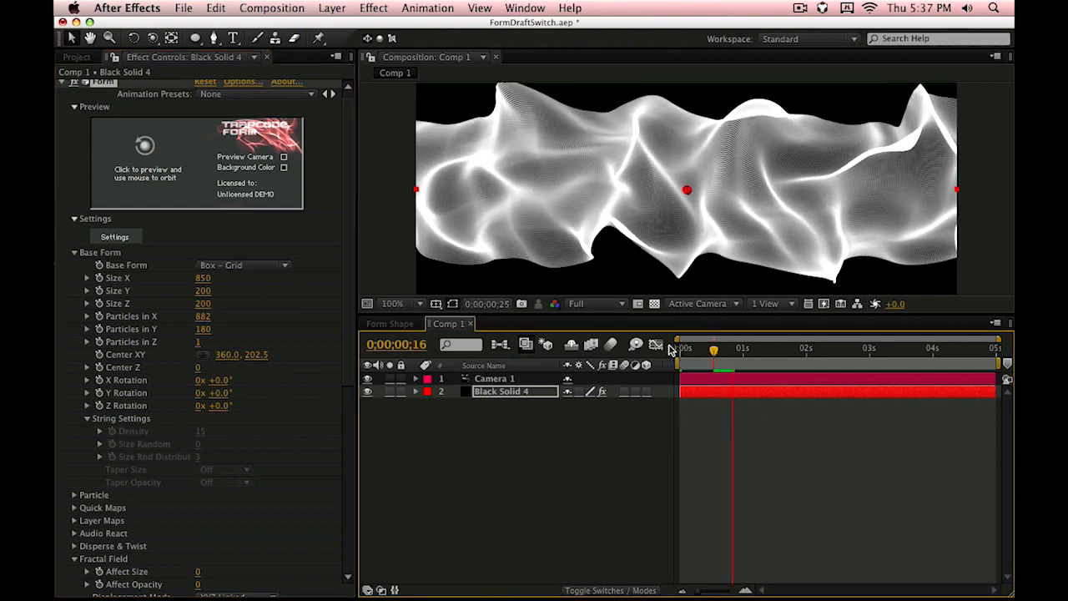
# Step: Stop playback, show layer names, and orbit Camera 1 to a new angle on the sheet
pyautogui.press('space')
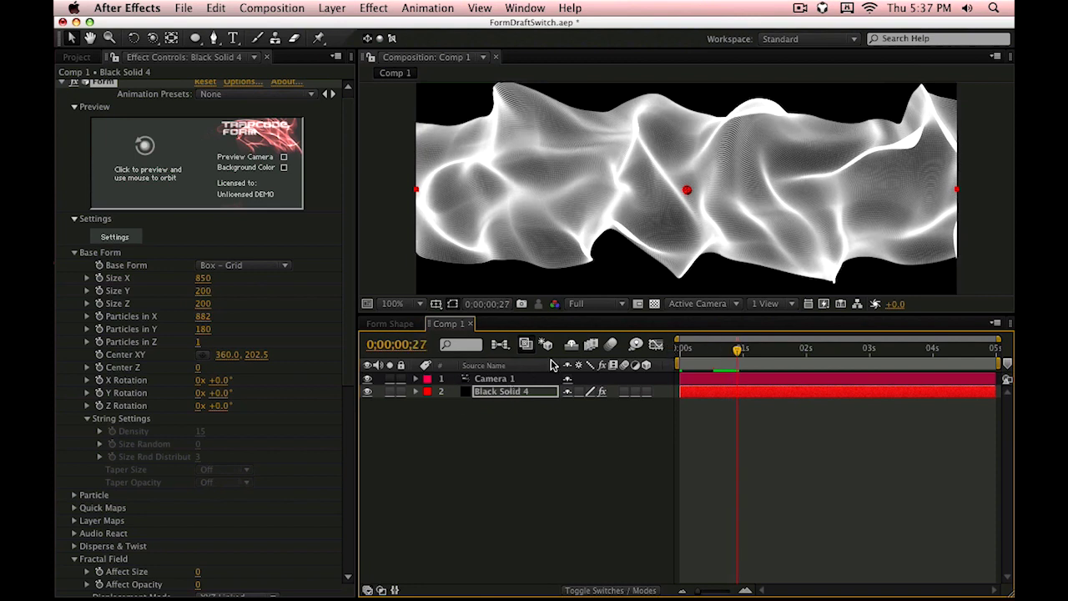
pyautogui.click(516, 369)
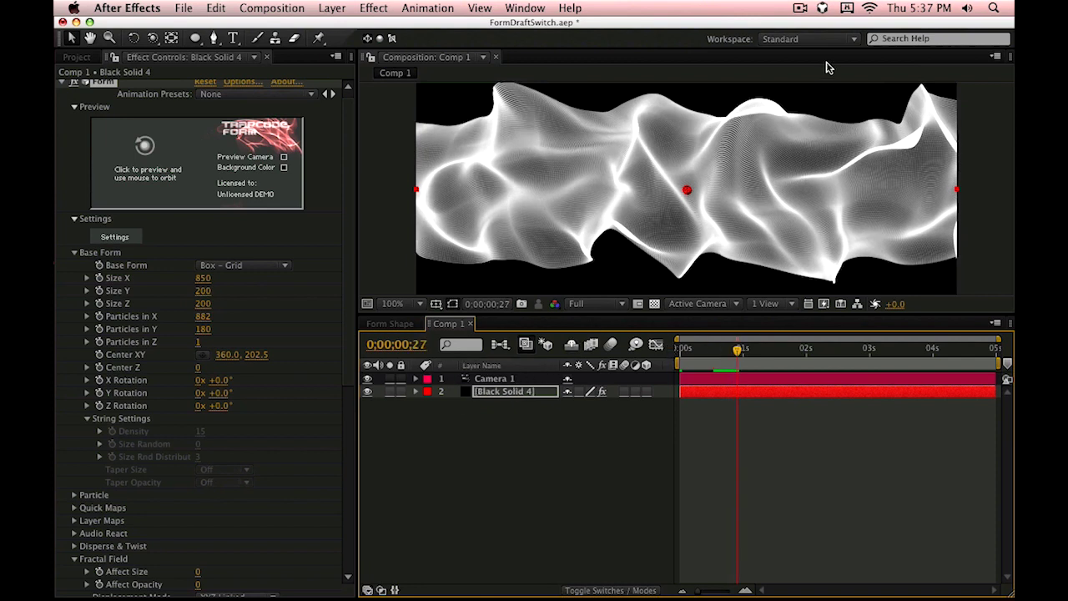
pyautogui.press('c')
pyautogui.click(737, 173)
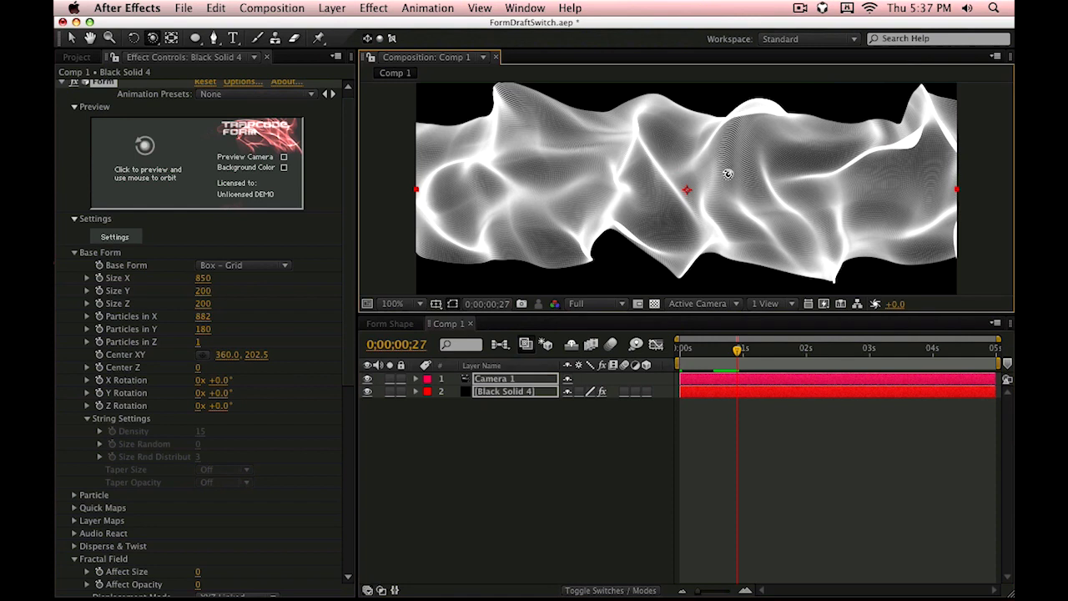
pyautogui.moveTo(728, 173); pyautogui.dragTo(732, 172)
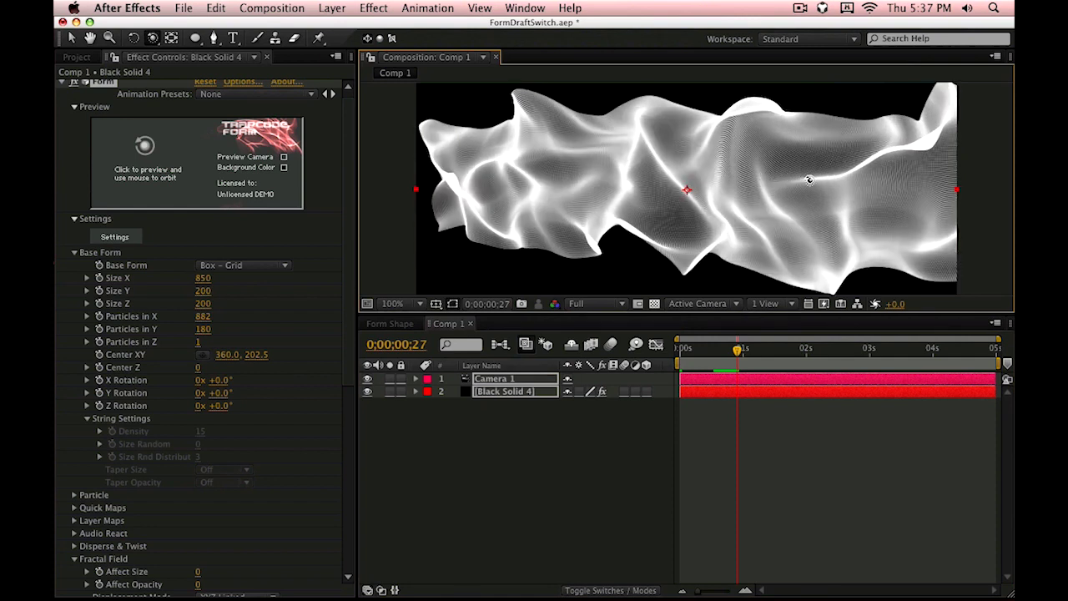
pyautogui.moveTo(809, 179); pyautogui.dragTo(818, 178)
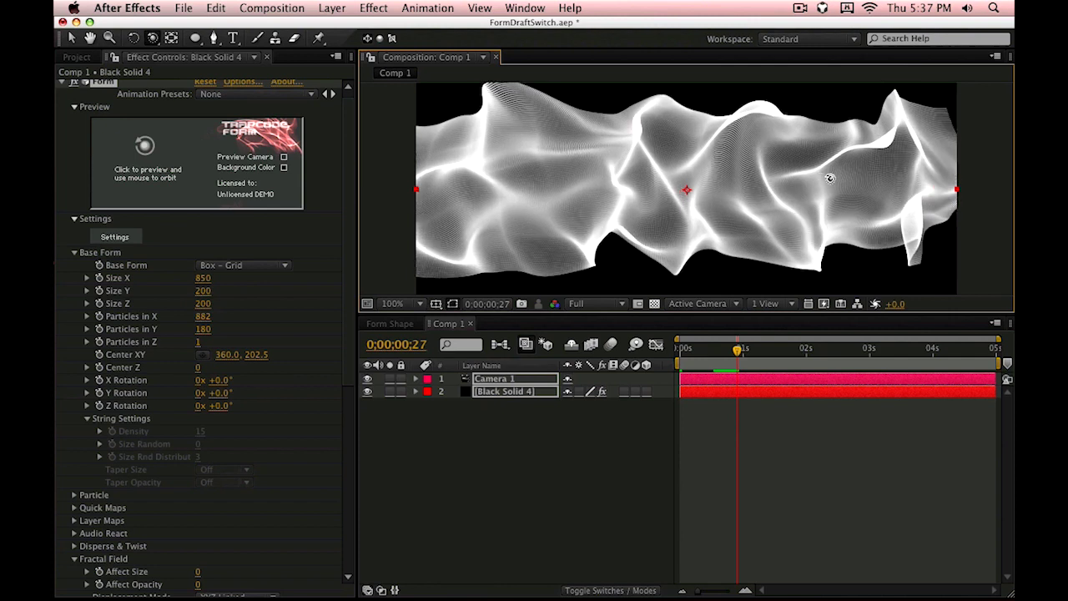
pyautogui.click(615, 552)
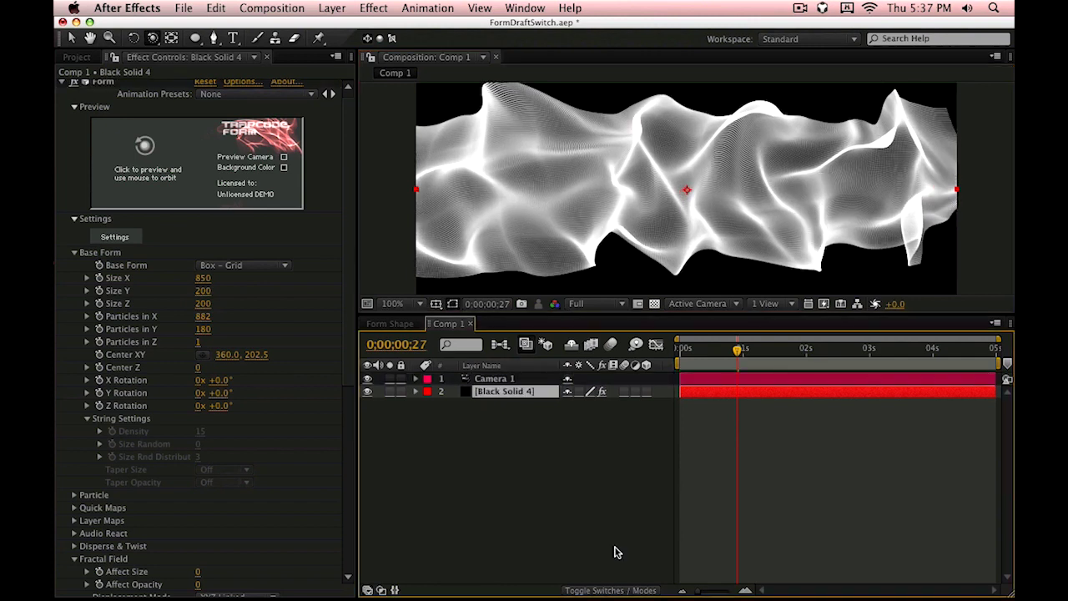
# Step: Add a Checkbox Control to the particle layer and rename it 'Draft Switch'
pyautogui.click(392, 7)
pyautogui.moveTo(442, 177)
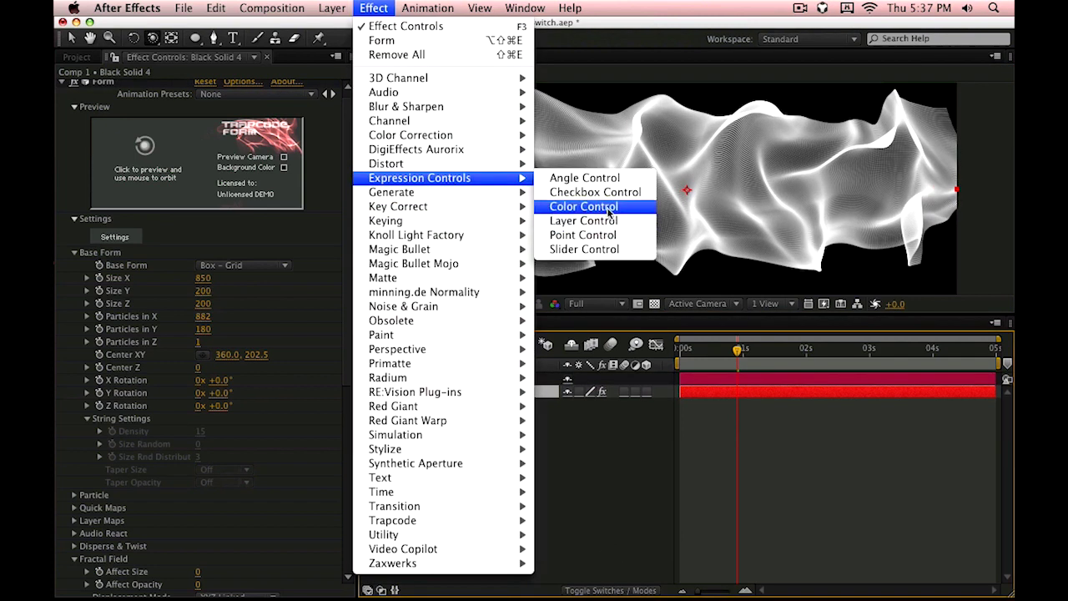
pyautogui.click(595, 193)
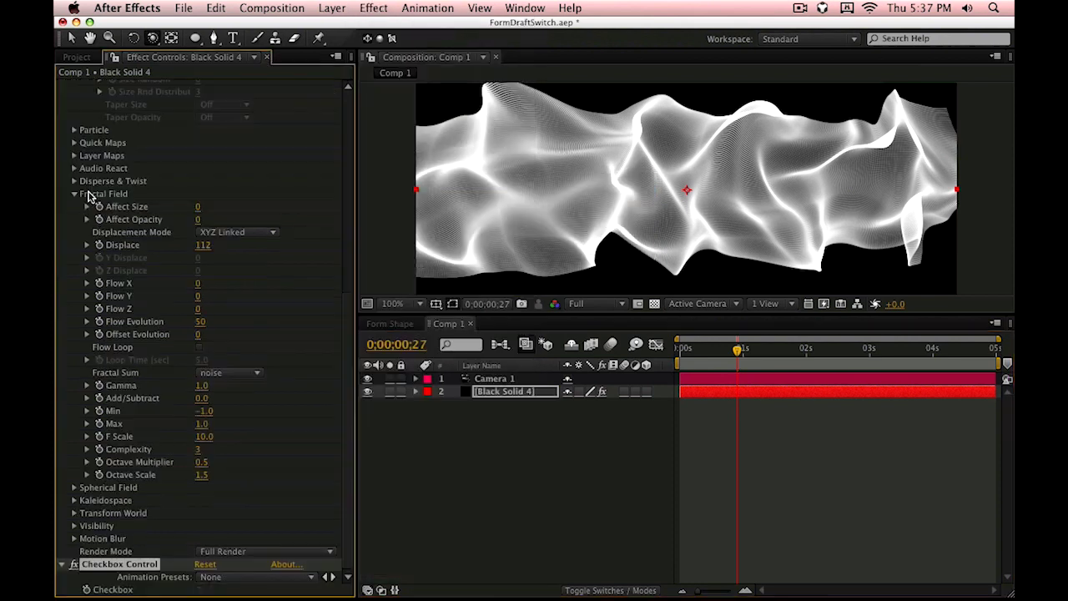
pyautogui.click(482, 400)
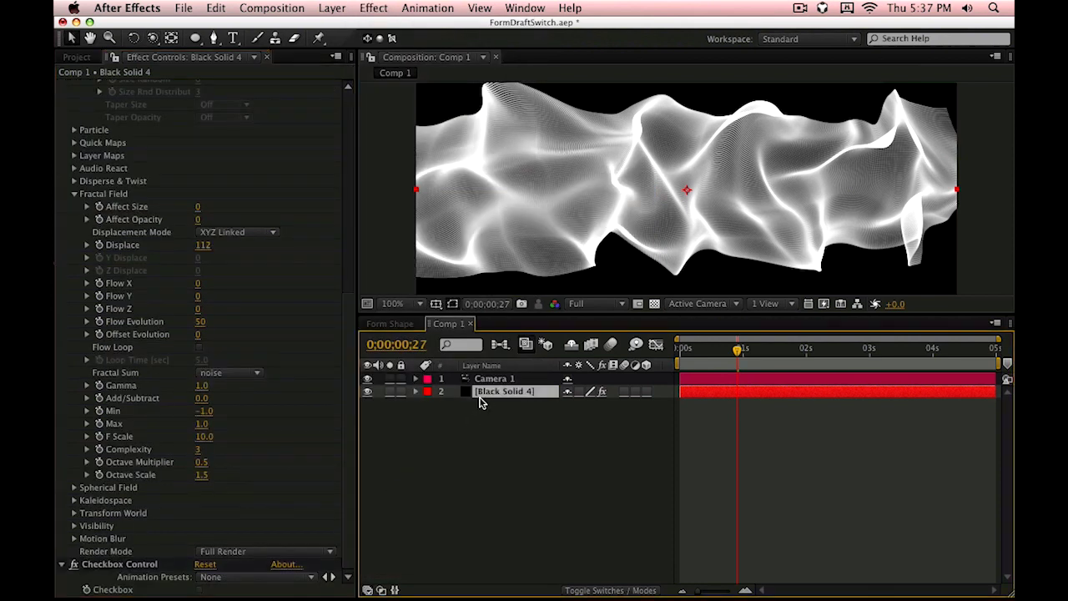
pyautogui.press('e')
pyautogui.click(464, 419)
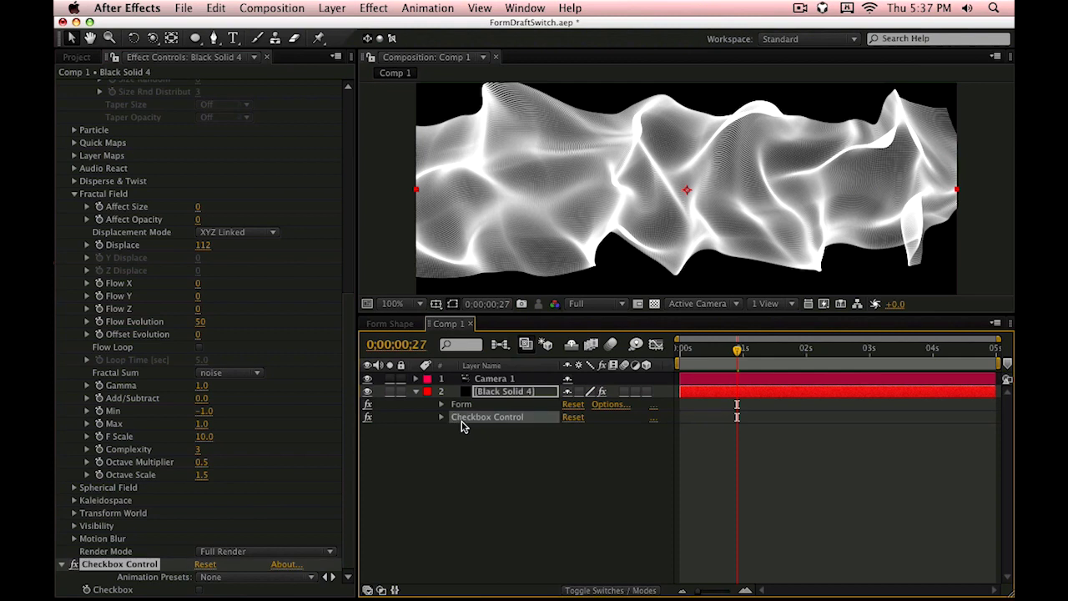
pyautogui.press('Return')
pyautogui.write('Draft Swi')
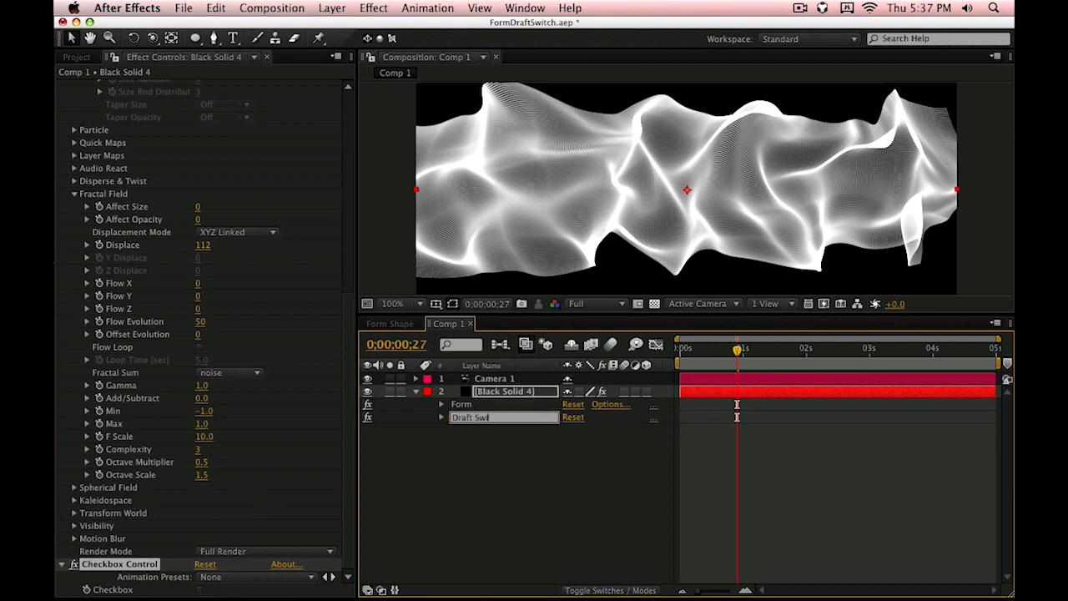
pyautogui.write('tch')
pyautogui.press('Return')
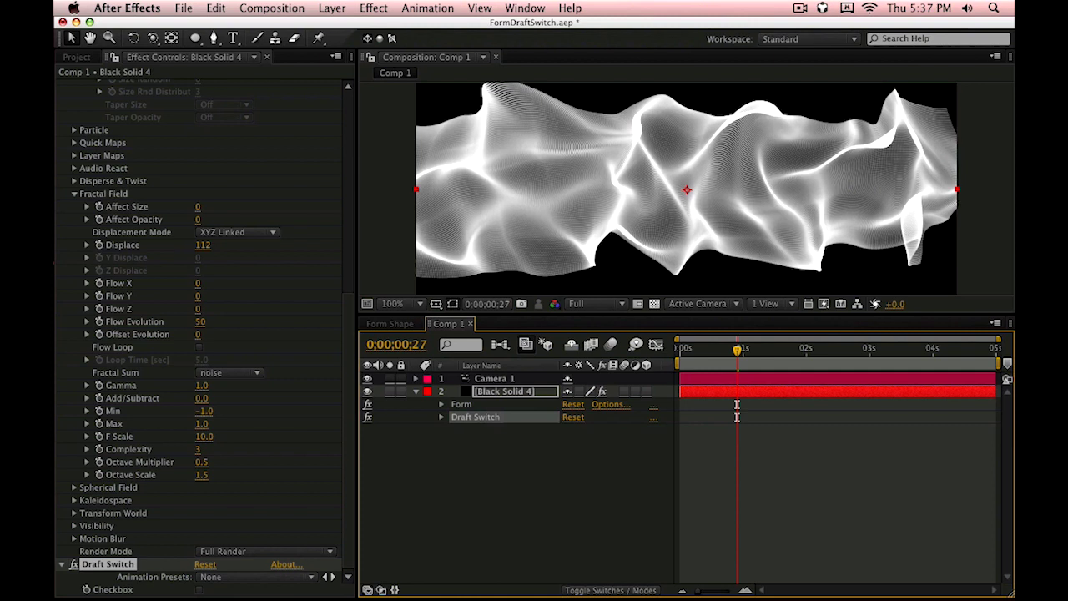
# Step: Turn the Draft Switch checkbox On
pyautogui.click(440, 416)
pyautogui.click(501, 447)
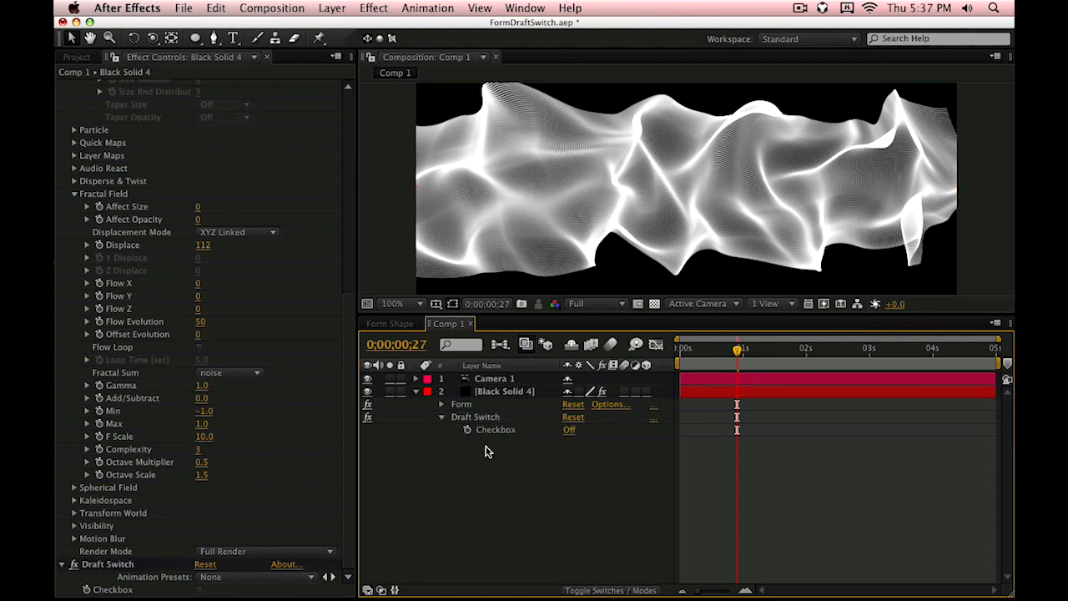
pyautogui.click(569, 429)
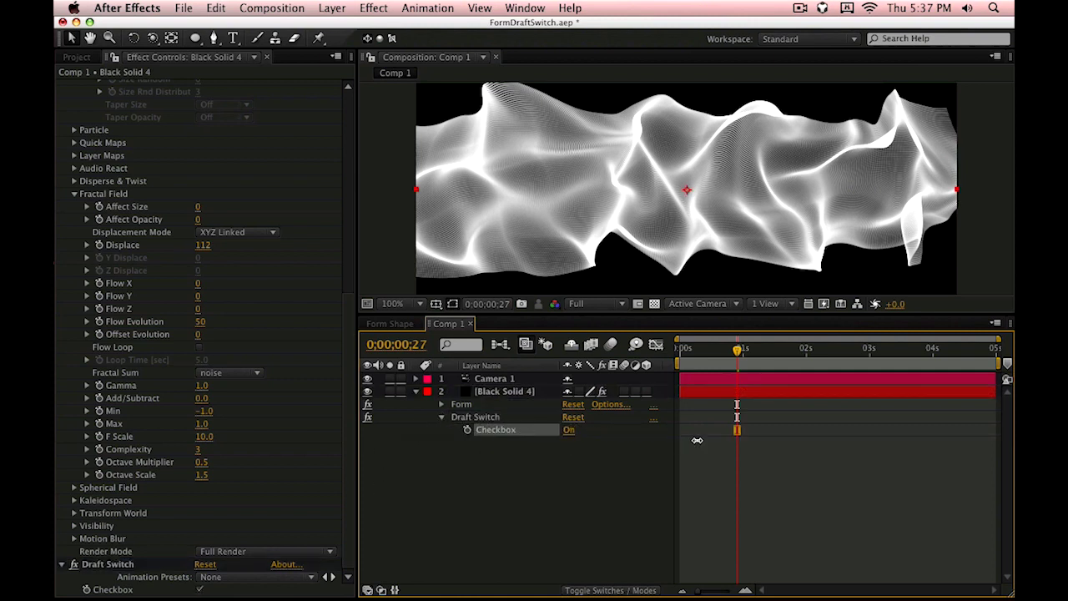
pyautogui.click(486, 432)
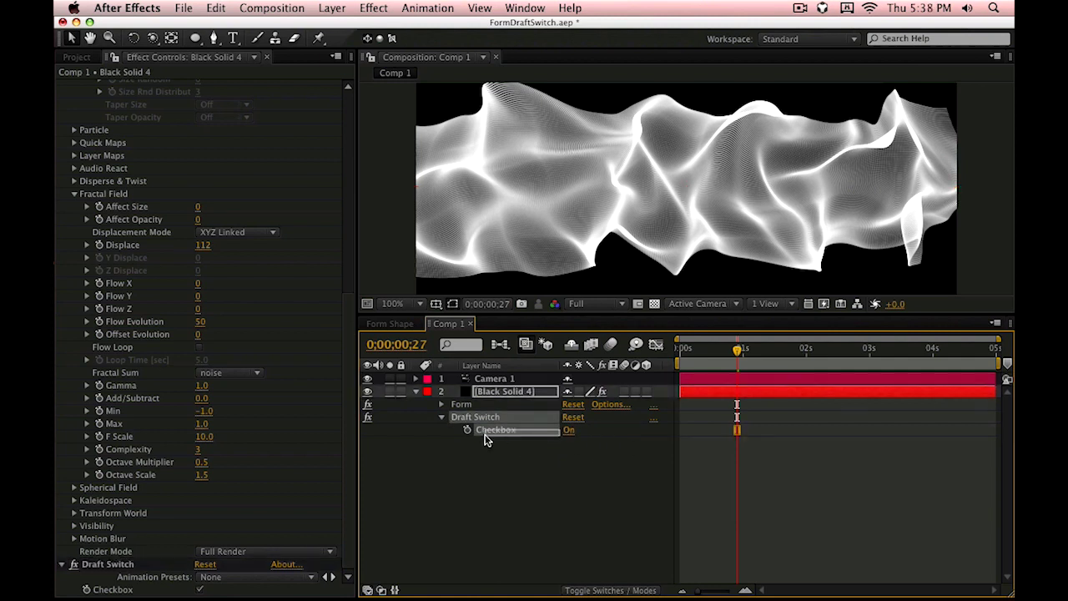
pyautogui.click(569, 430)
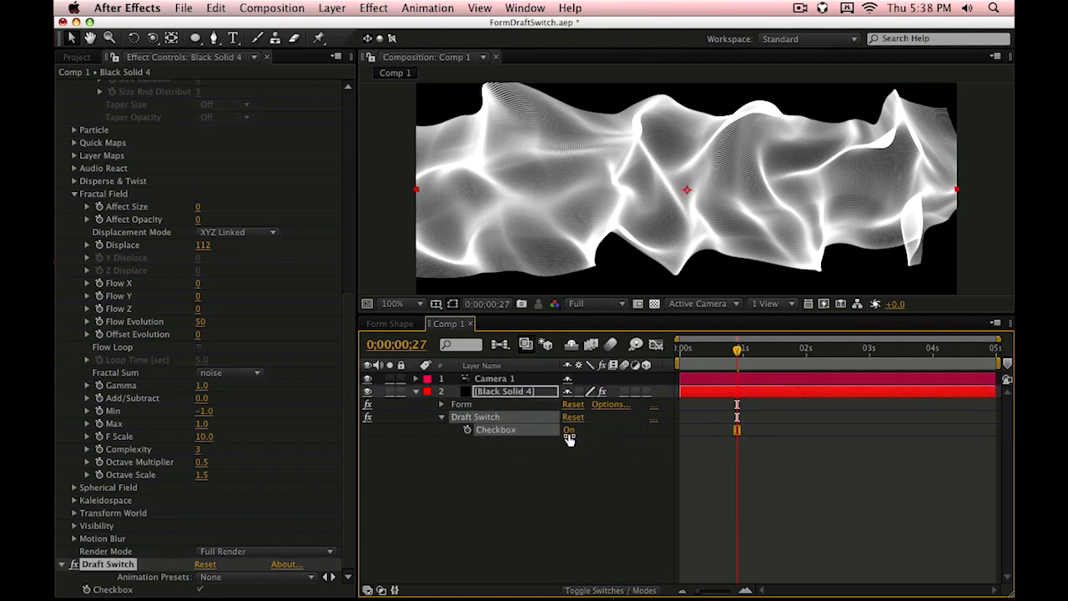
pyautogui.click(461, 406)
pyautogui.moveTo(113, 185); pyautogui.dragTo(188, 492)
# Step: Enable expressions on Particles in X and Particles in Y
pyautogui.moveTo(160, 260); pyautogui.dragTo(112, 301)
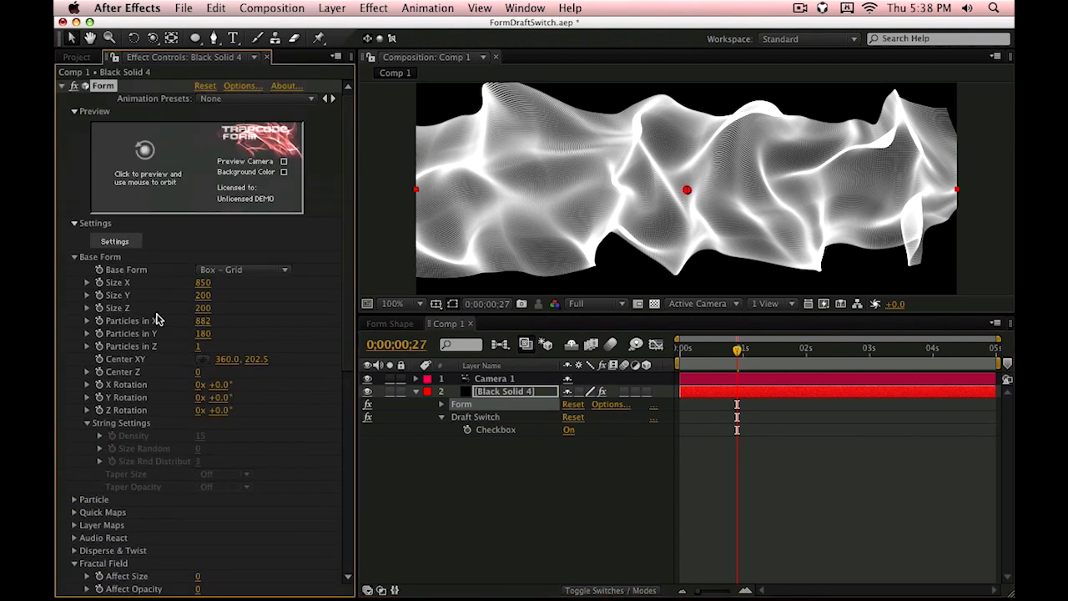
pyautogui.keyDown('alt'); pyautogui.click(98, 320); pyautogui.keyUp('alt')
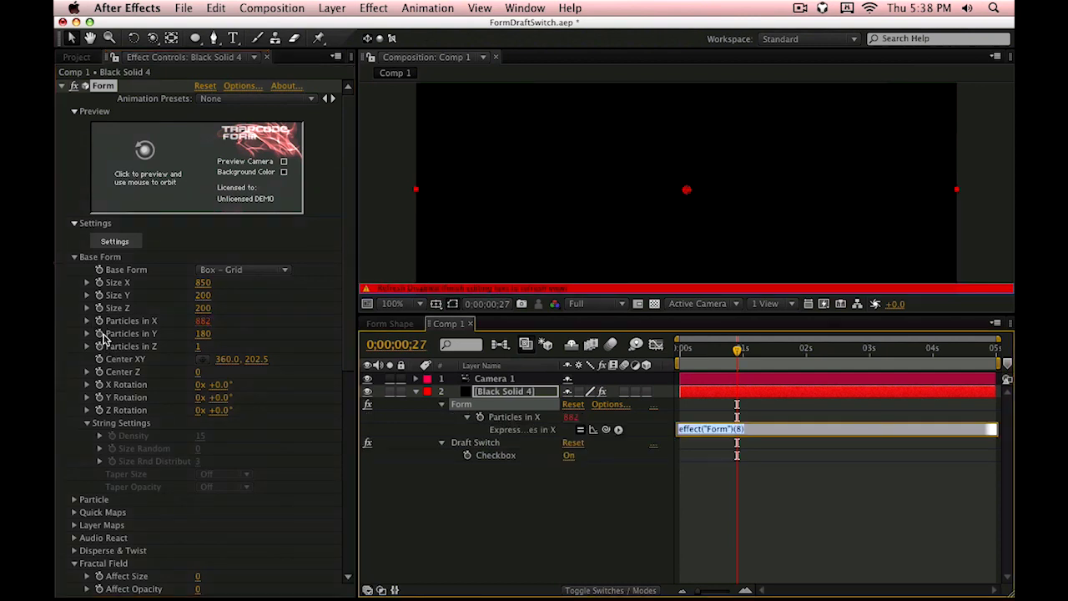
pyautogui.keyDown('alt'); pyautogui.click(99, 333); pyautogui.keyUp('alt')
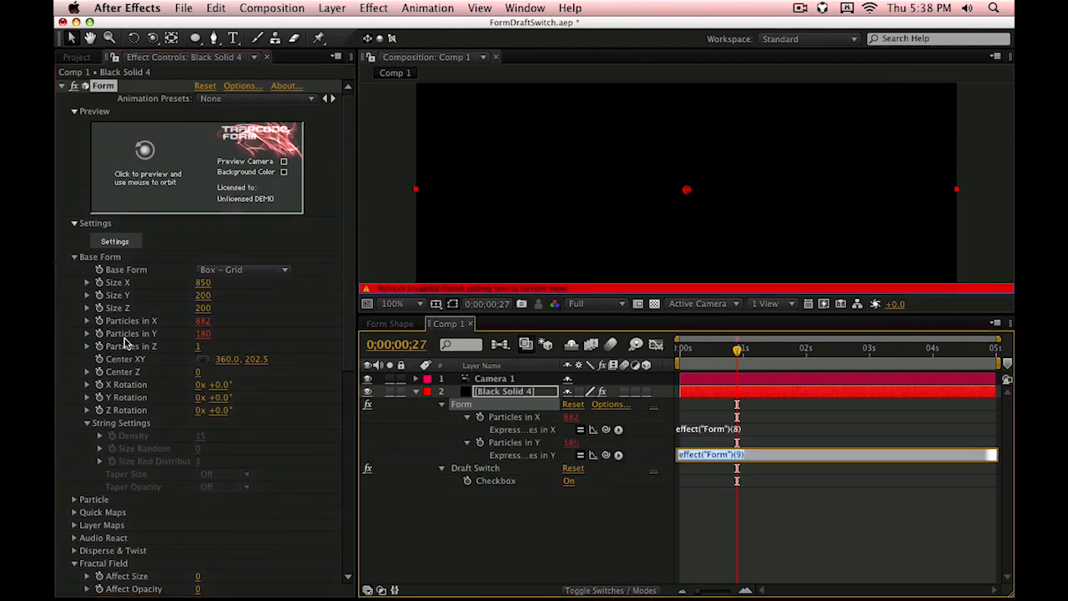
# Step: Write the Particles in X expression: value/4 when the Draft Switch checkbox is on, else value
pyautogui.click(685, 429)
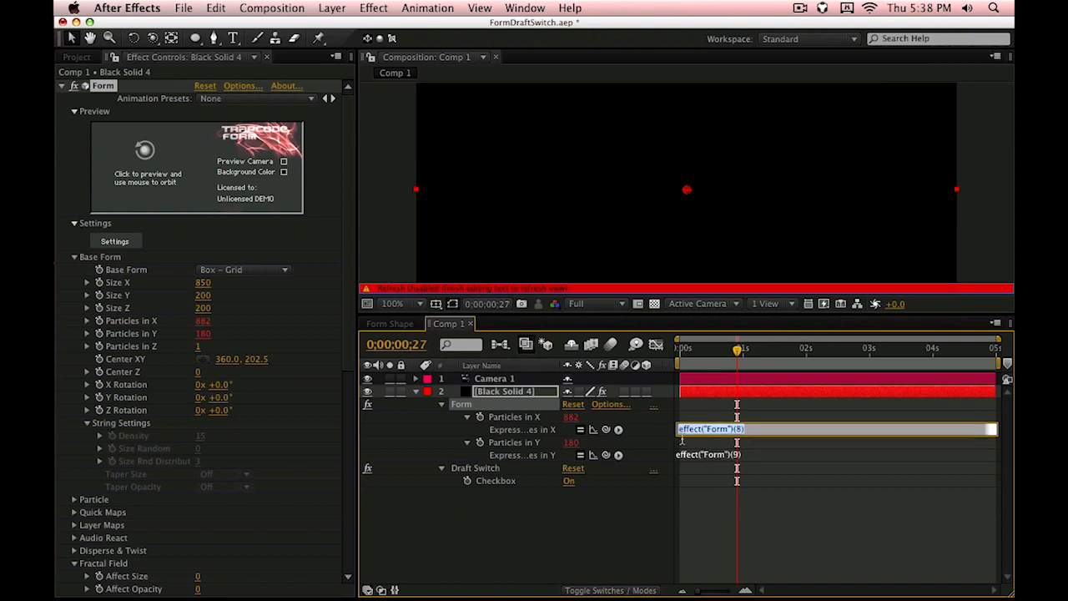
pyautogui.write('c =')
pyautogui.moveTo(607, 430); pyautogui.dragTo(518, 484)
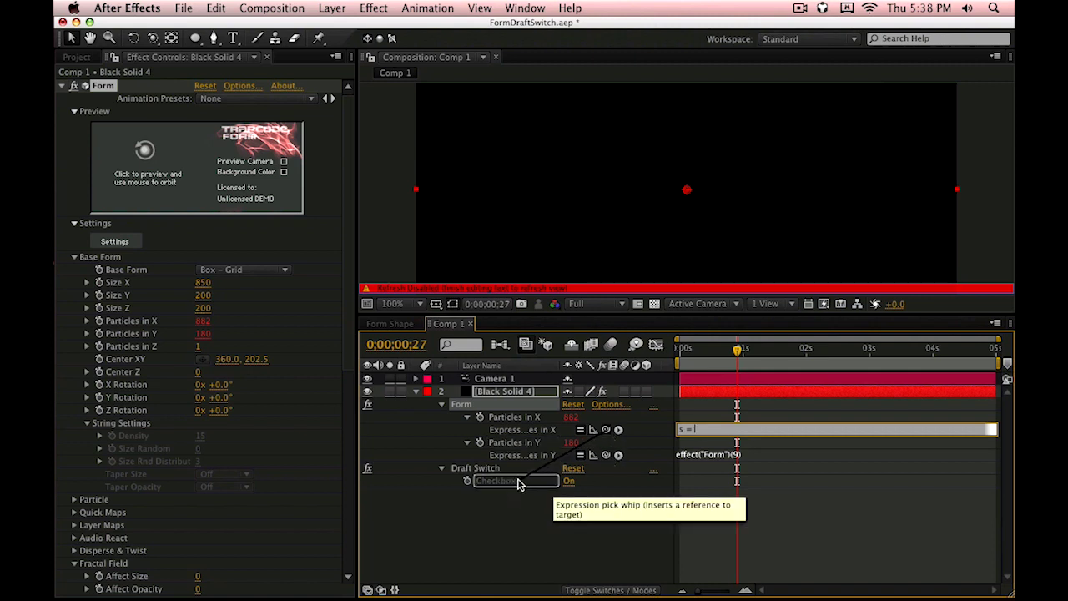
pyautogui.moveTo(517, 485); pyautogui.dragTo(520, 483)
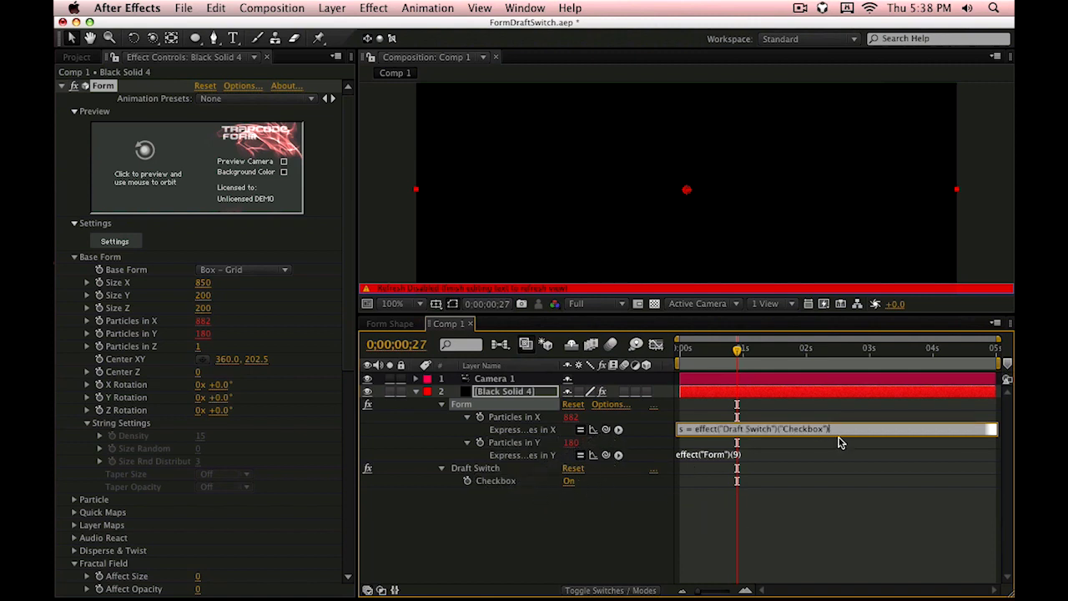
pyautogui.write(';')
pyautogui.press('Return')
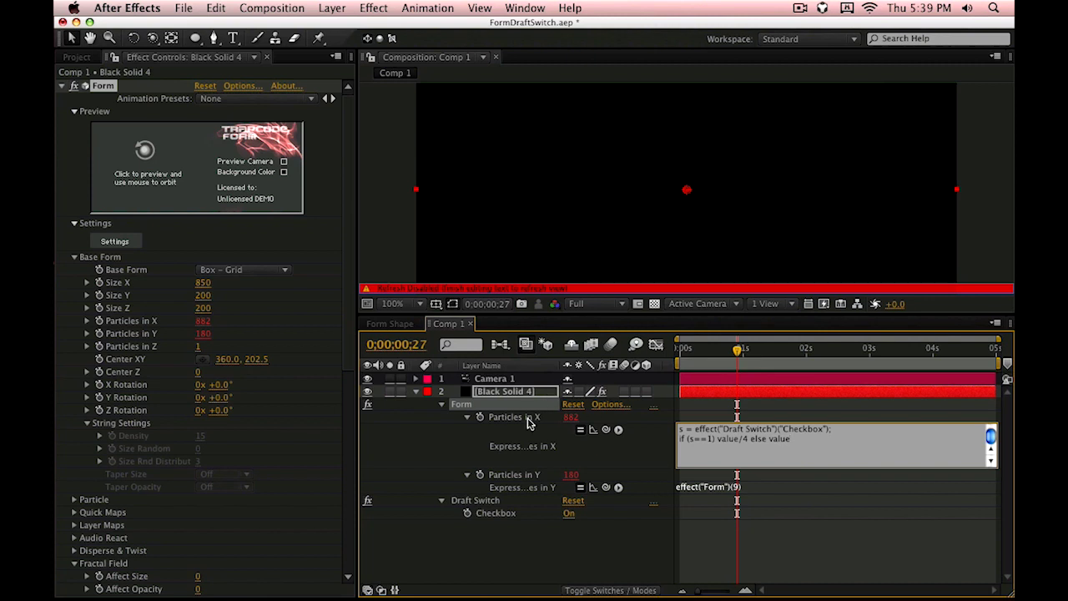
pyautogui.doubleClick(783, 440)
pyautogui.press('super+a')
pyautogui.press('super+c')
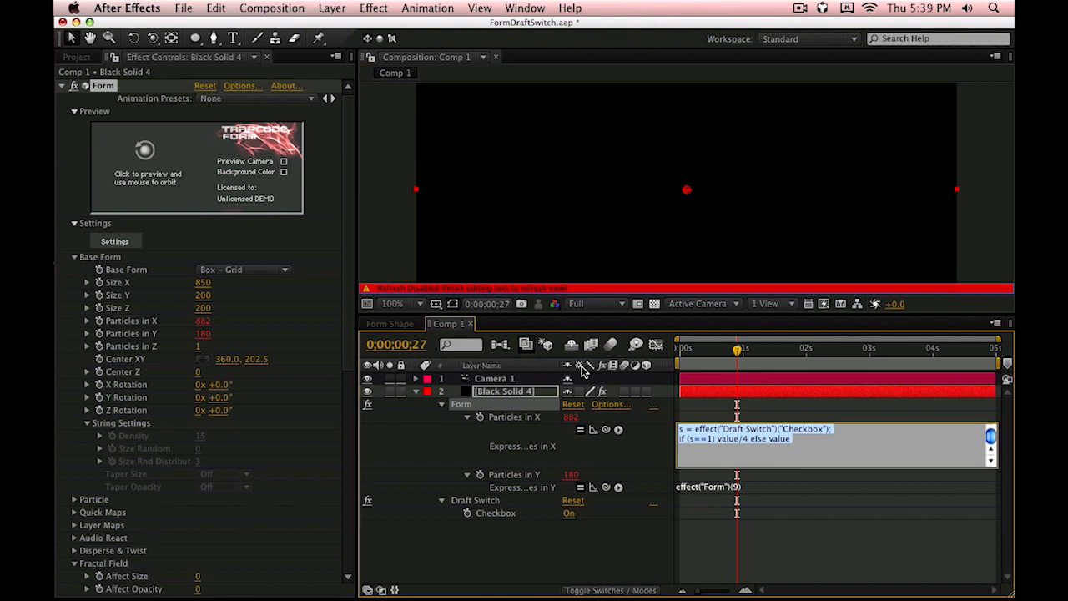
pyautogui.click(665, 449)
# Step: Paste the Draft Switch expression into Particles in Y and play back the result
pyautogui.click(716, 491)
pyautogui.press('super+v')
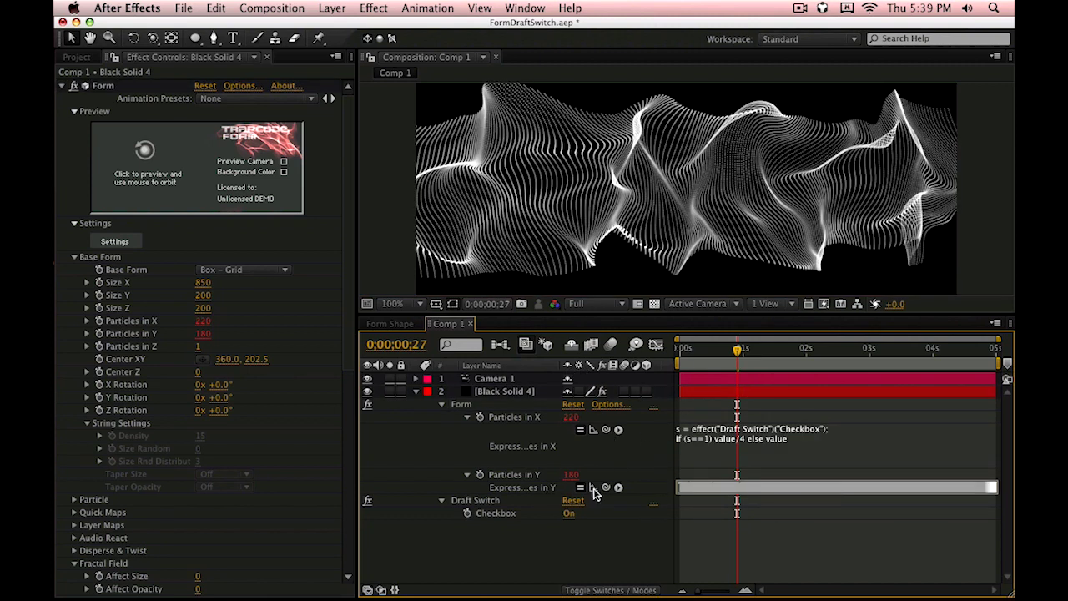
pyautogui.click(644, 471)
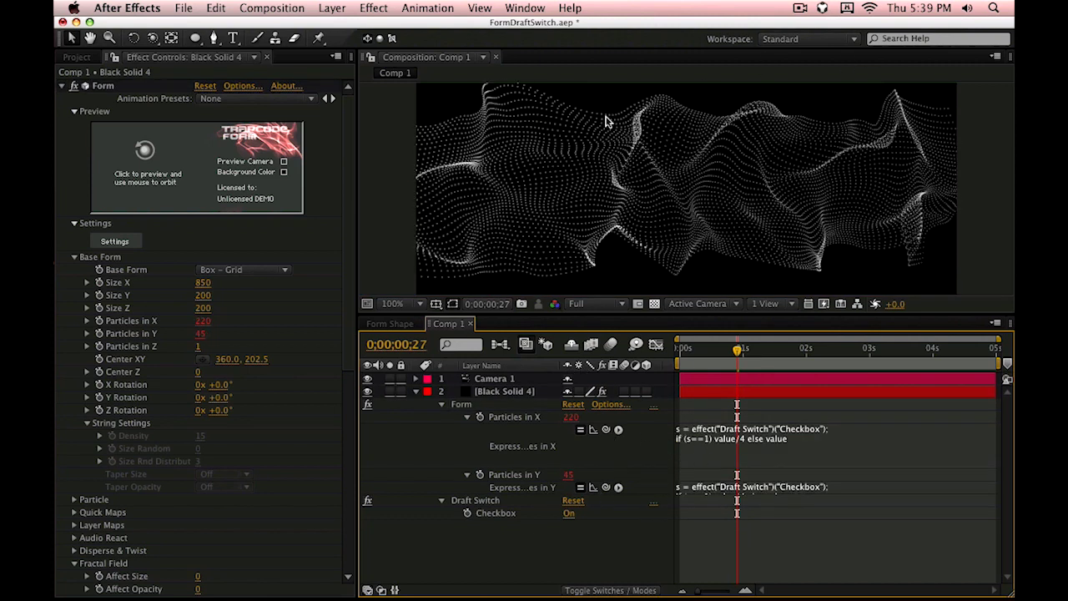
pyautogui.press('space')
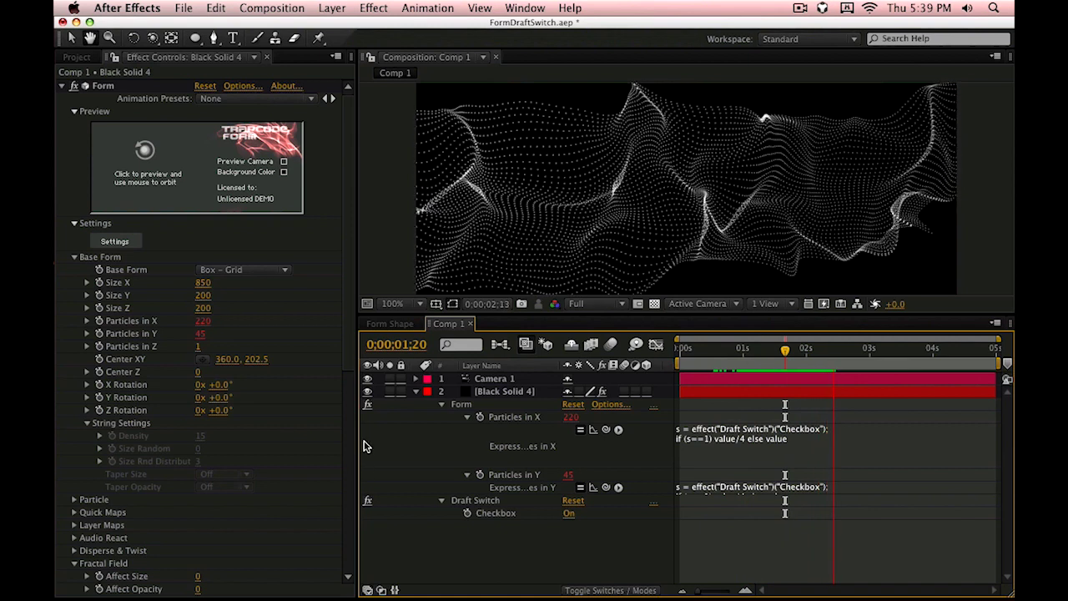
pyautogui.press('space')
# Step: Set Fractal Field Flow X to 96, Flow Evolution to 64, and enable Flow Loop
pyautogui.click(462, 404)
pyautogui.scroll(-5, 297, 228)
pyautogui.scroll(-5, 298, 228)
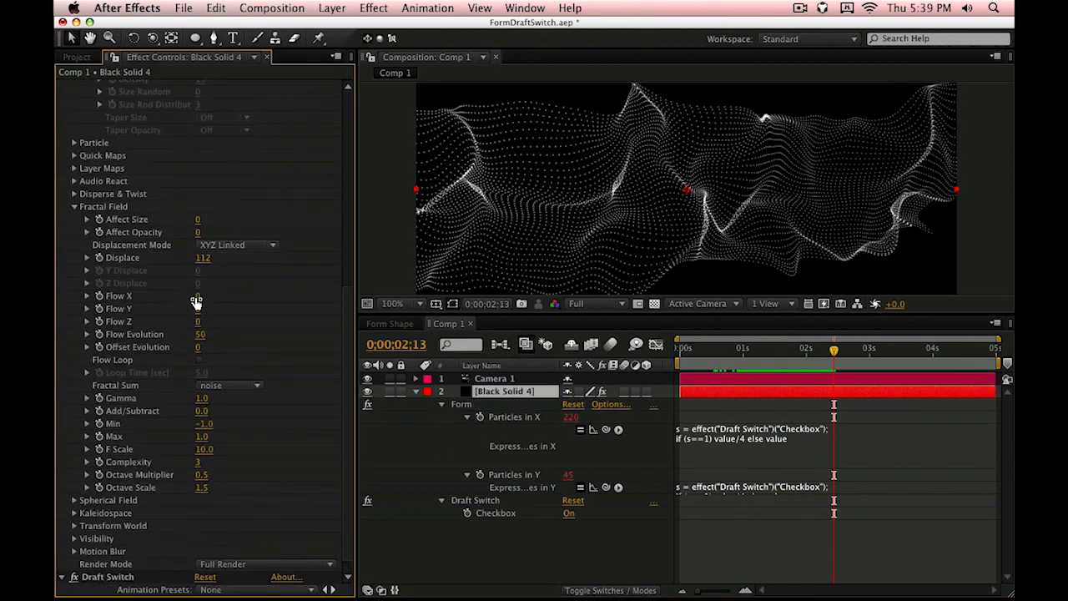
pyautogui.moveTo(196, 301); pyautogui.dragTo(148, 373)
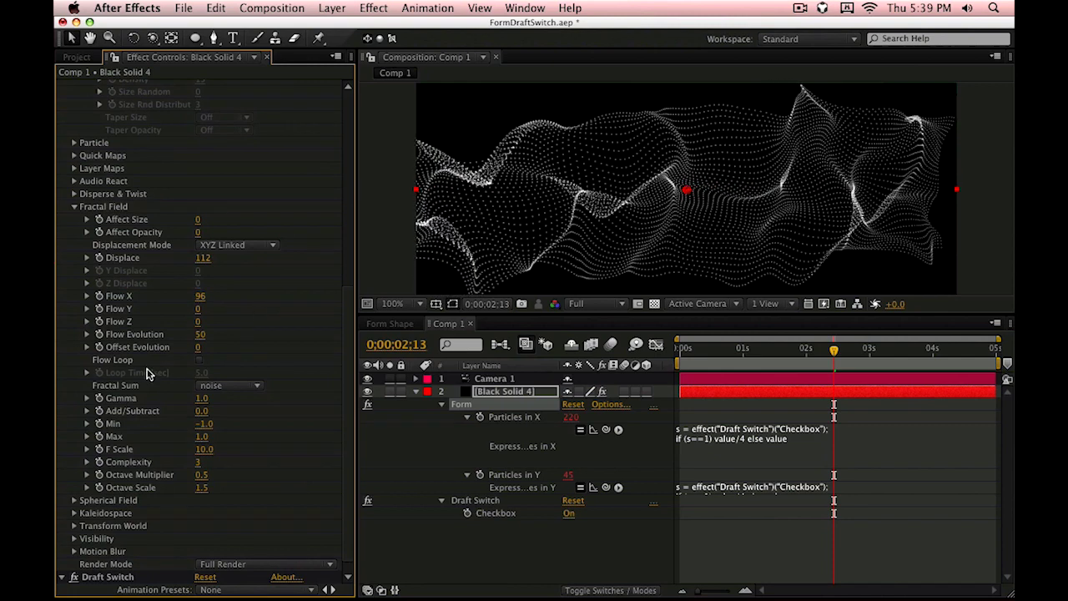
pyautogui.press('space')
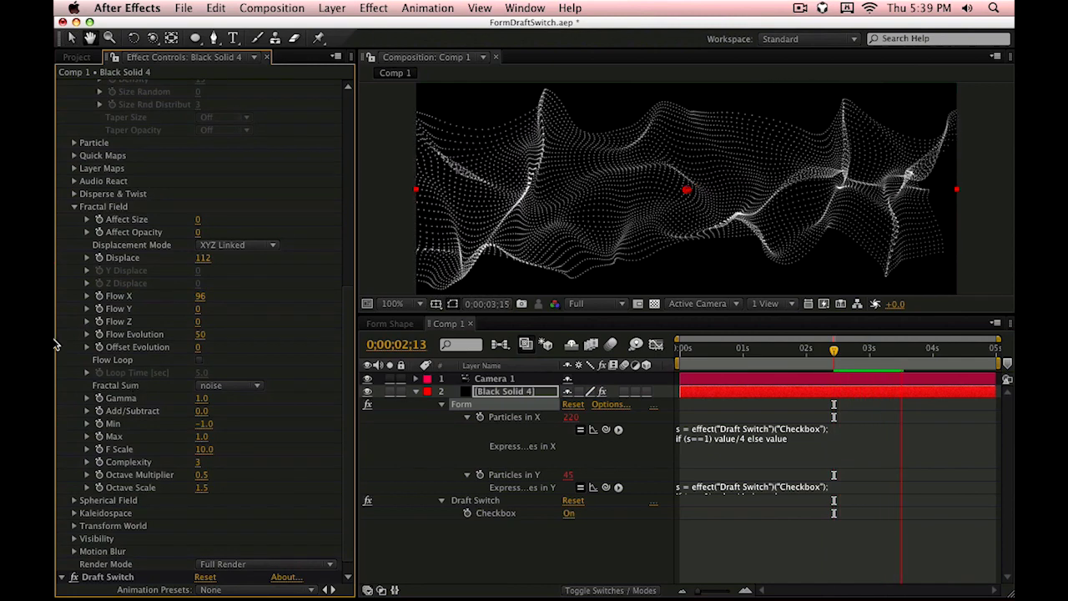
pyautogui.moveTo(201, 343); pyautogui.dragTo(213, 342)
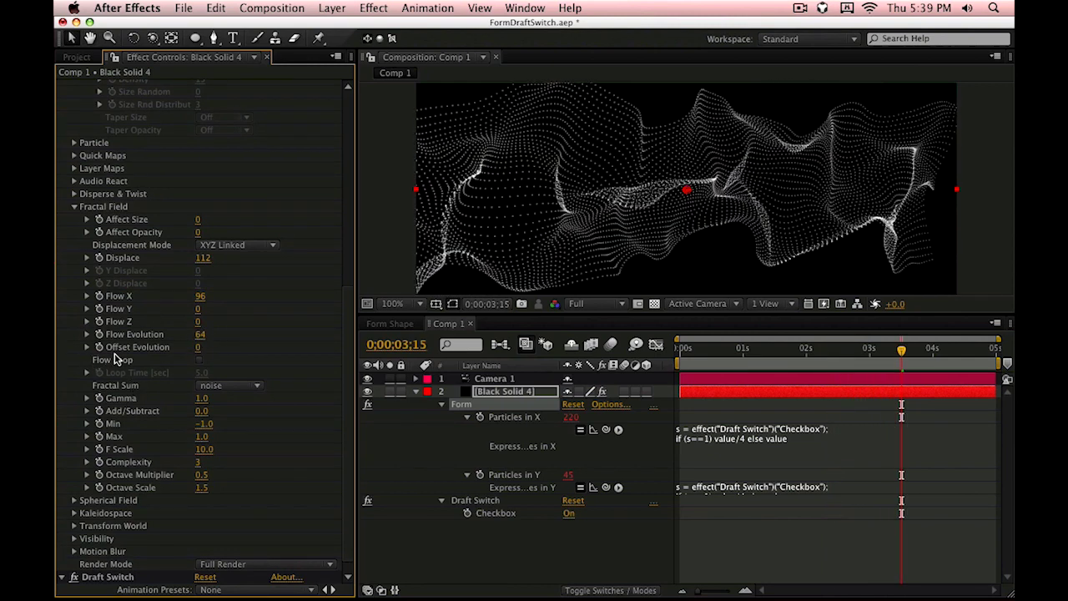
pyautogui.click(201, 360)
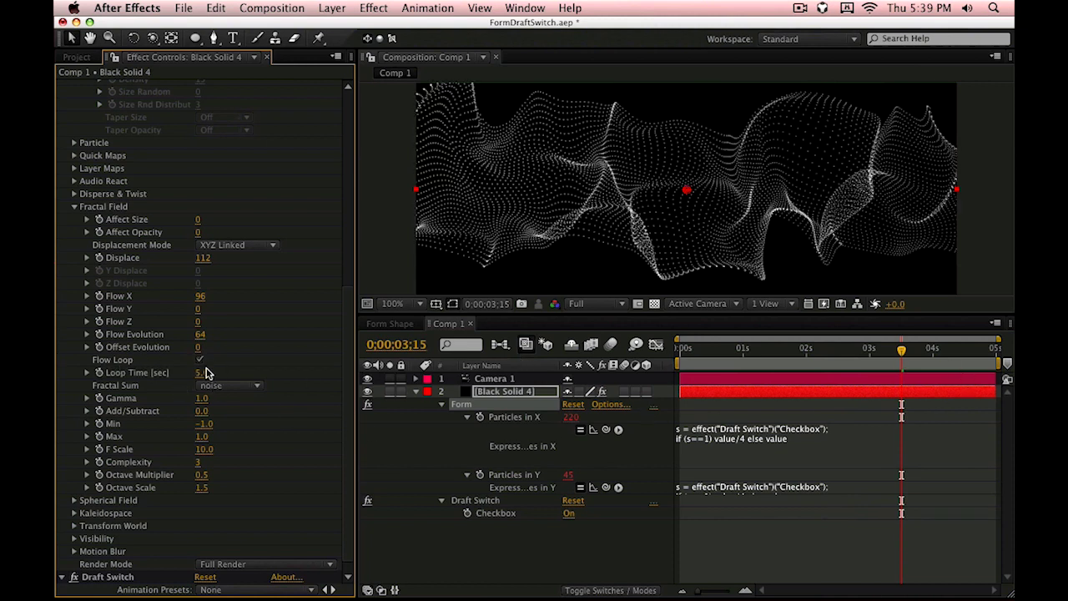
# Step: Near the start, orbit the camera to re-angle the field and turn Draft Switch off
pyautogui.click(962, 361)
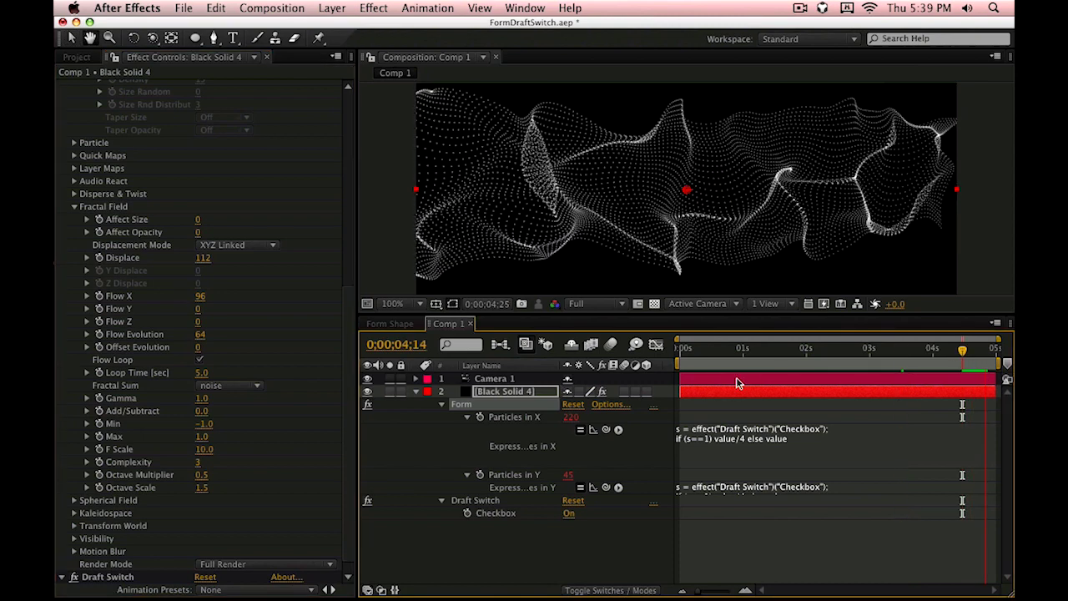
pyautogui.click(715, 351)
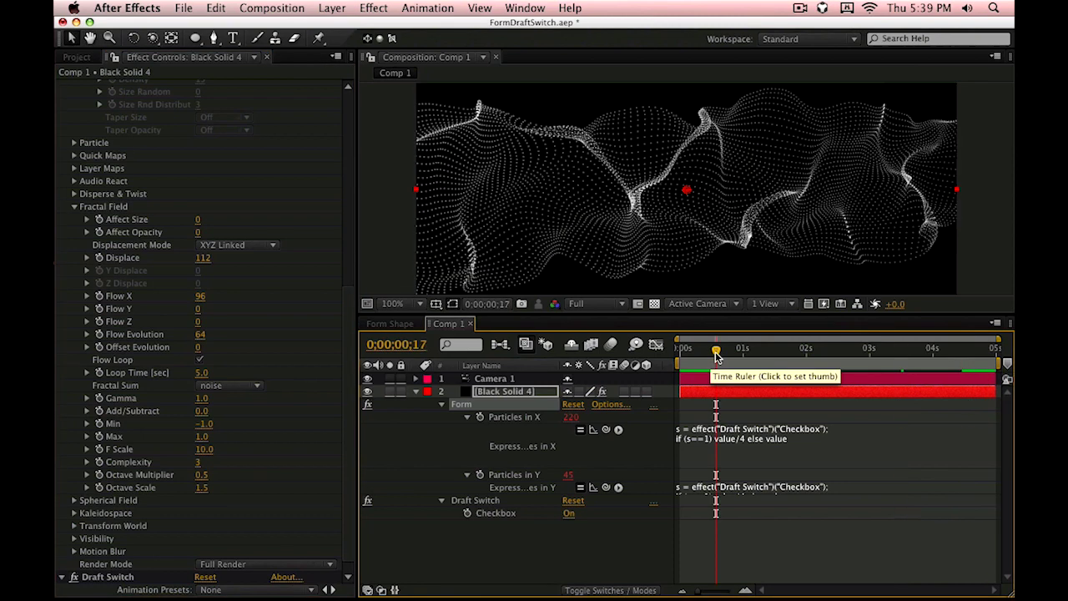
pyautogui.press('c')
pyautogui.moveTo(715, 173); pyautogui.dragTo(632, 248)
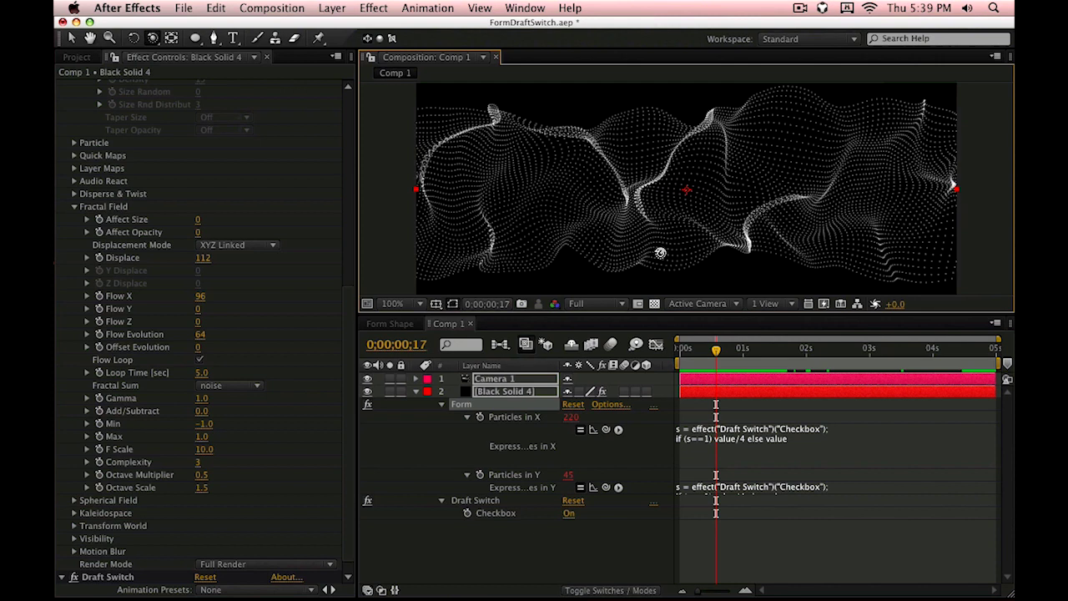
pyautogui.click(571, 514)
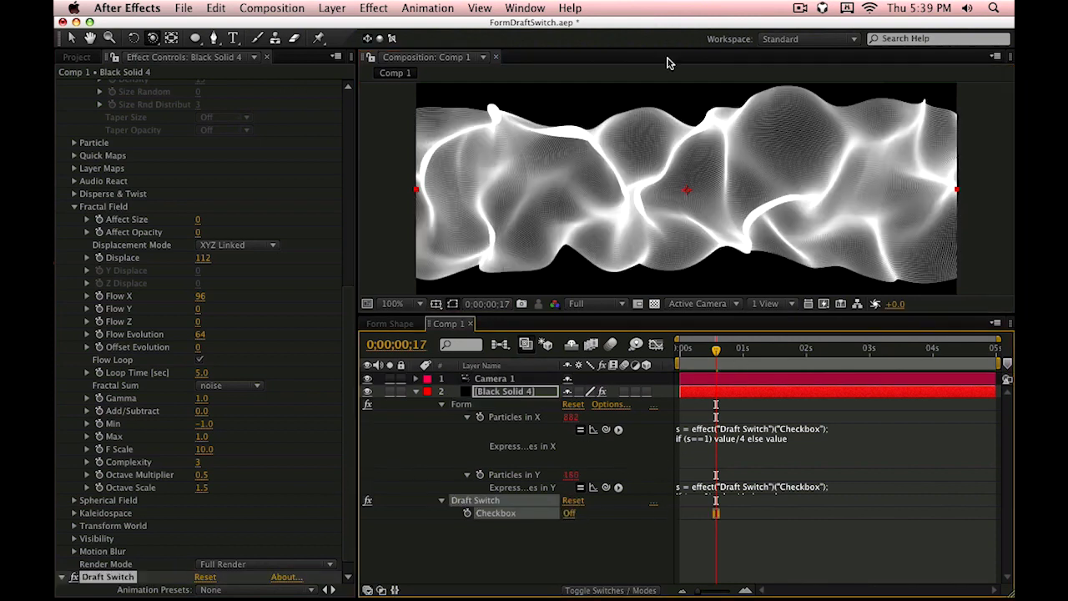
# Step: Set Form's particle Opacity to 20
pyautogui.scroll(-1, 163, 417)
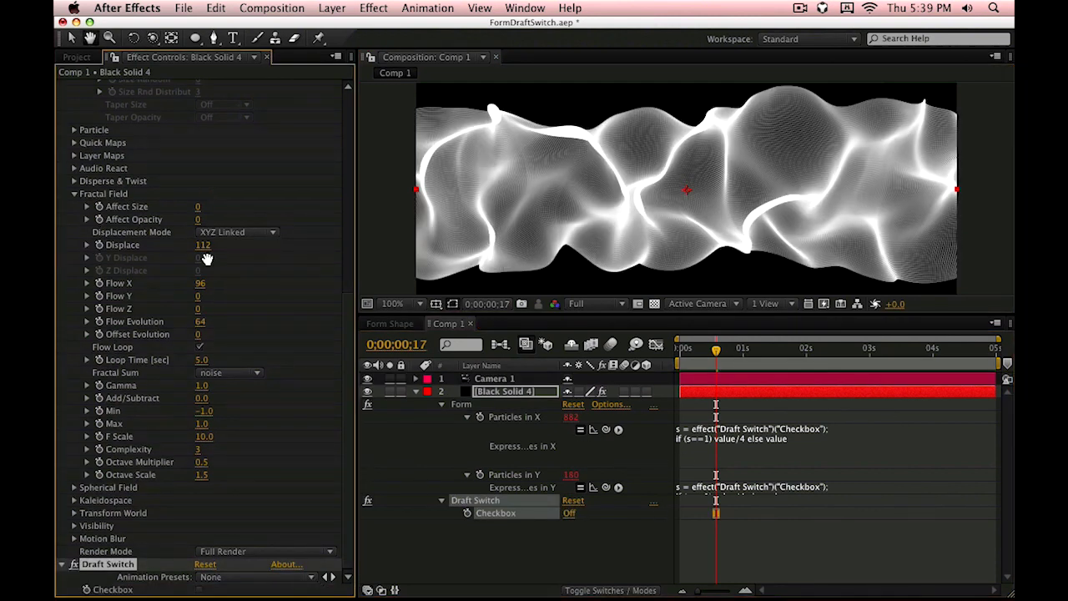
pyautogui.click(74, 130)
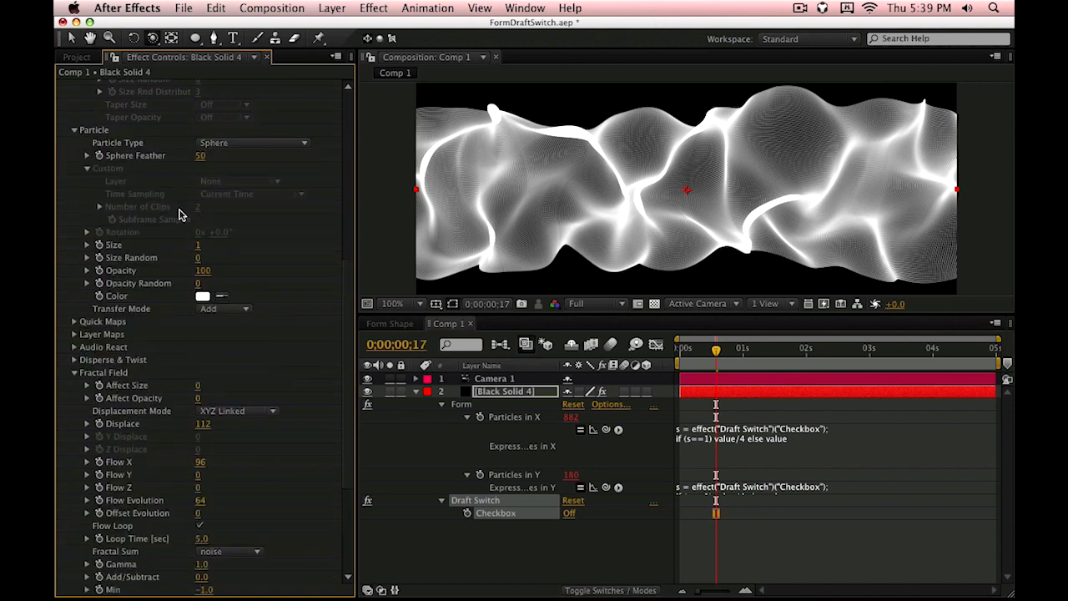
pyautogui.click(202, 274)
pyautogui.write('20')
pyautogui.press('Return')
pyautogui.scroll(-4, 213, 334)
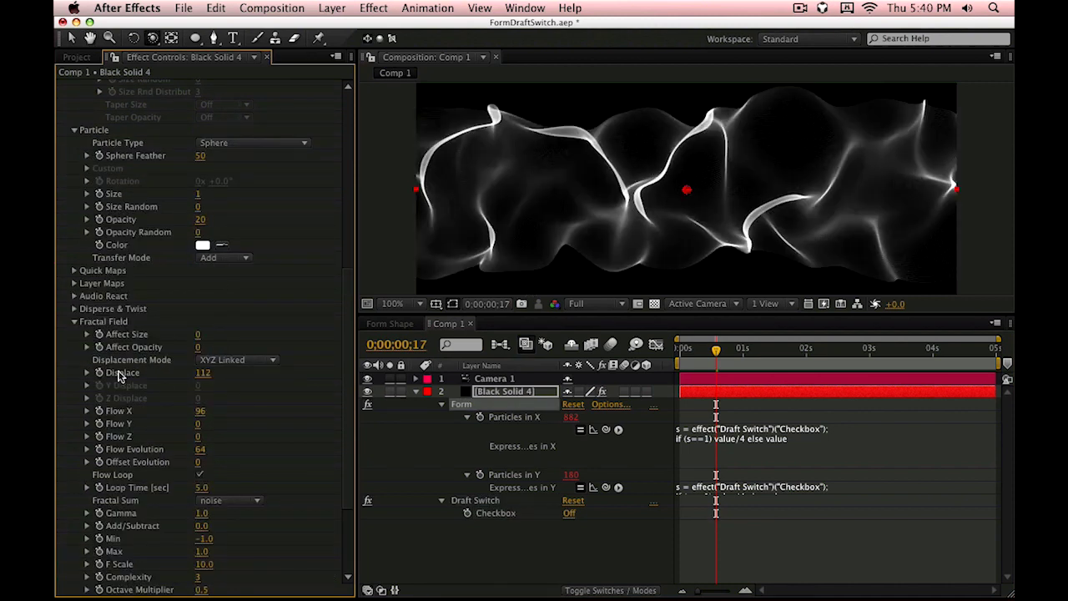
# Step: Make the particle Color orange and turn Draft Switch back on
pyautogui.click(203, 245)
pyautogui.moveTo(649, 582); pyautogui.dragTo(648, 575)
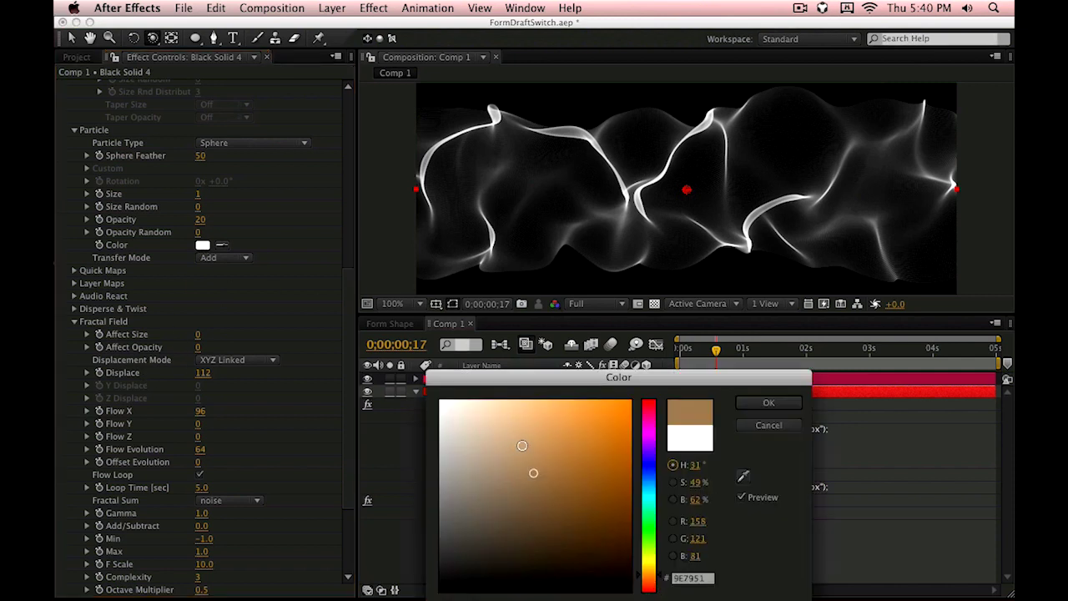
pyautogui.click(544, 425)
pyautogui.click(582, 418)
pyautogui.press('Return')
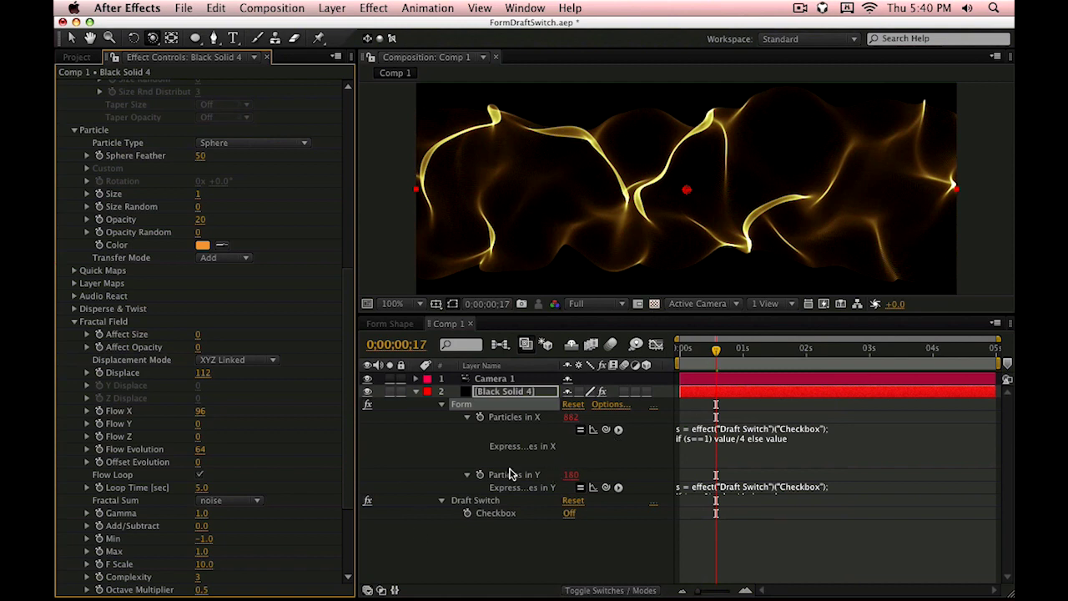
pyautogui.click(569, 513)
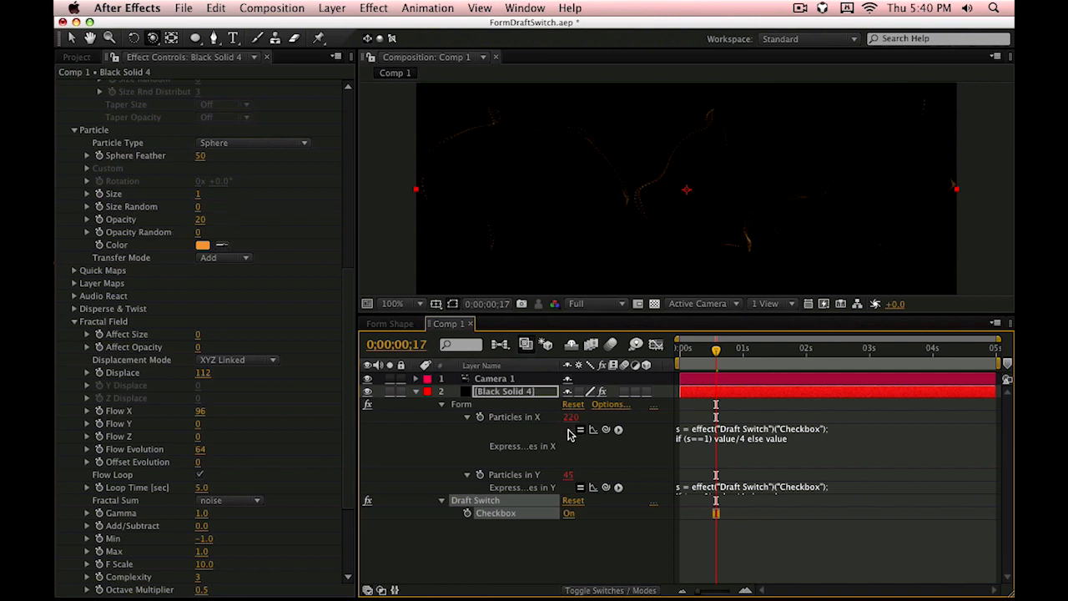
# Step: Give particle Size the Draft Switch expression with value*3, then turn Draft Switch off
pyautogui.moveTo(220, 362); pyautogui.dragTo(210, 312)
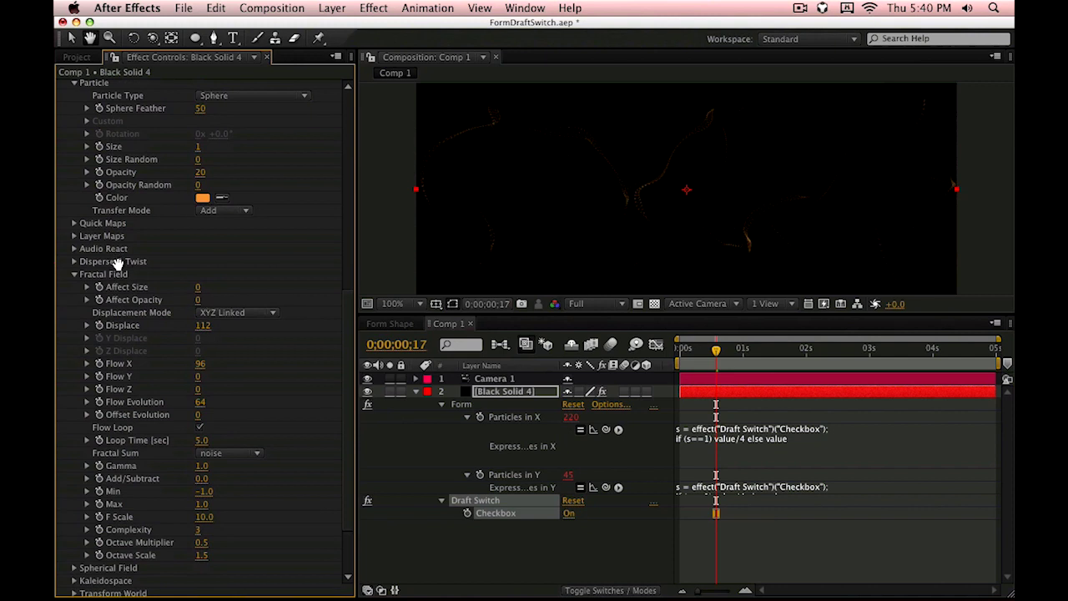
pyautogui.scroll(3, 86, 213)
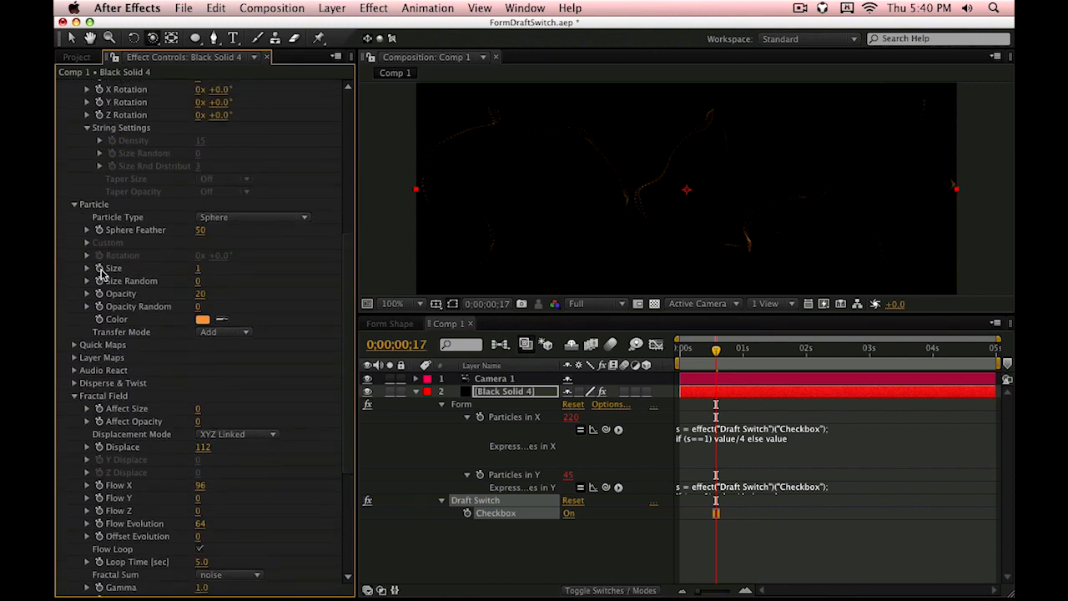
pyautogui.keyDown('alt'); pyautogui.click(99, 269); pyautogui.keyUp('alt')
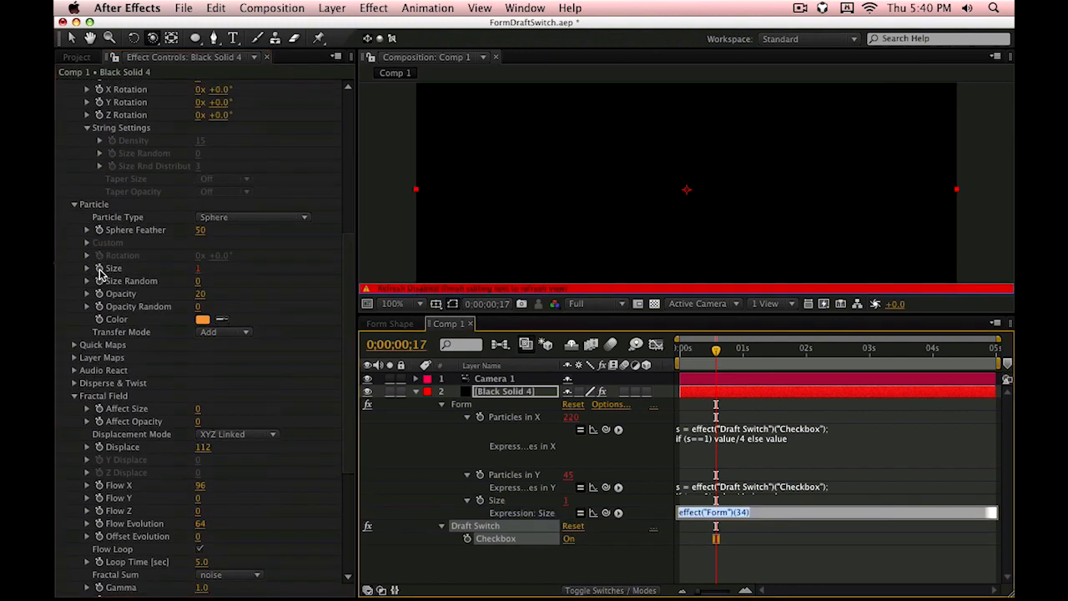
pyautogui.press('BackSpace')
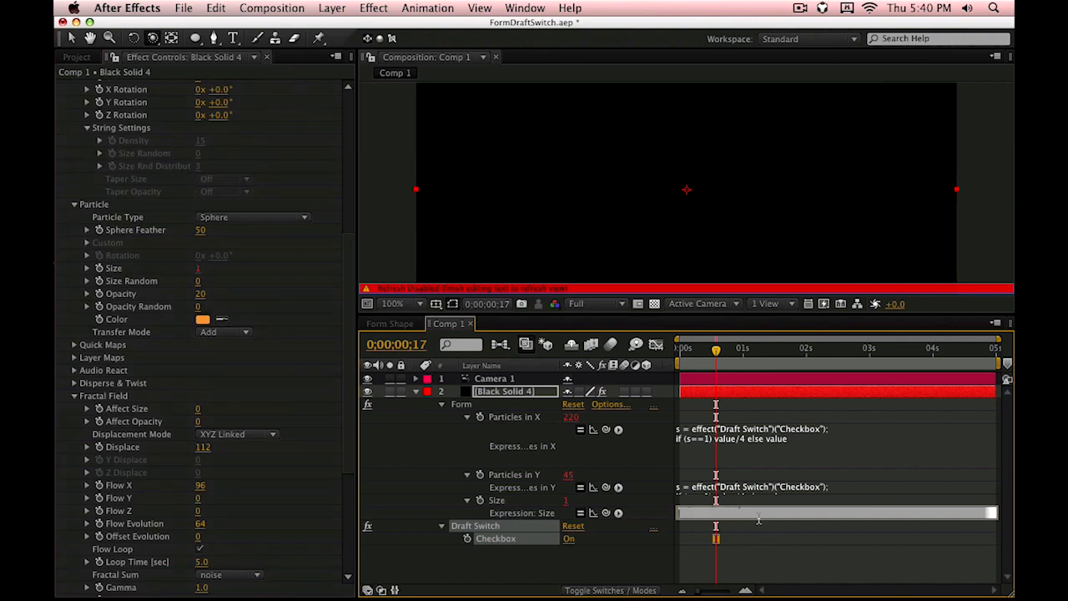
pyautogui.write('s = effect("Draft Switch")("Checkbox"); if (s==1) value/4 else value')
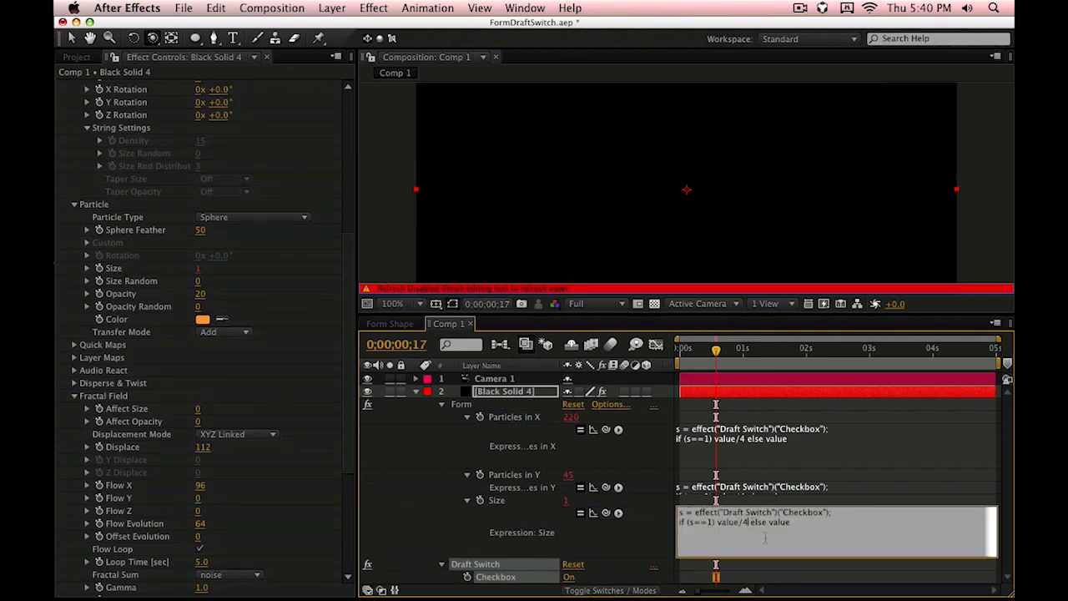
pyautogui.press('BackSpace')
pyautogui.press('BackSpace')
pyautogui.write('*3')
pyautogui.press('KP_Enter')
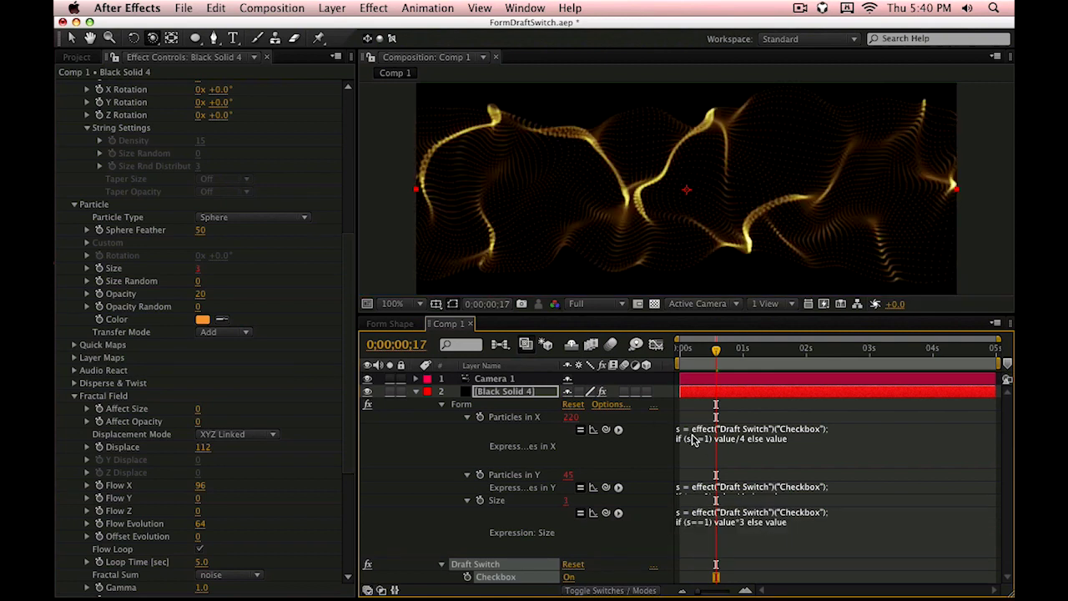
pyautogui.click(478, 406)
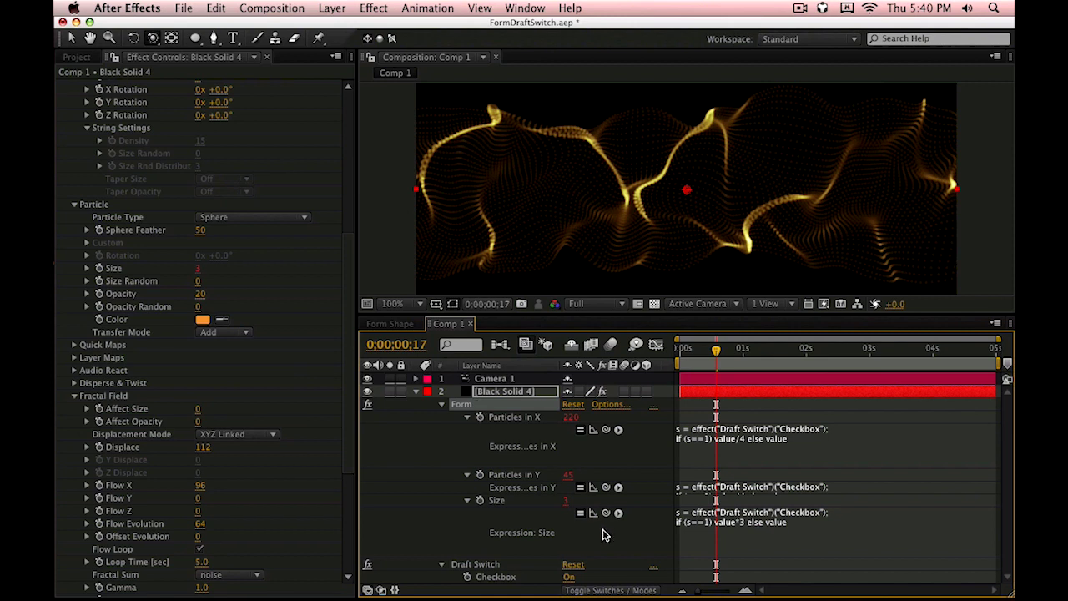
pyautogui.click(569, 577)
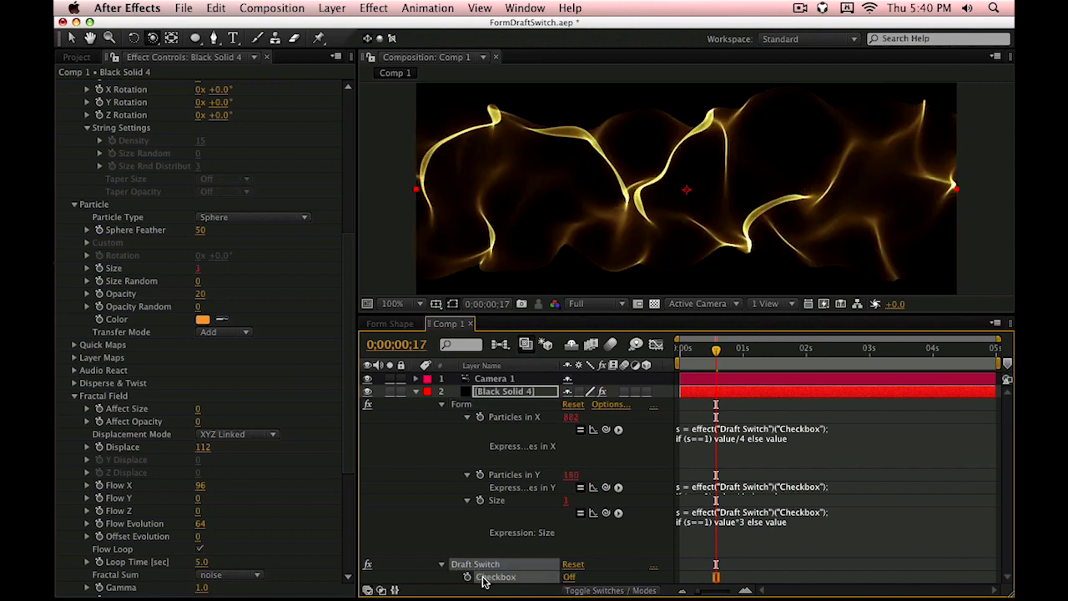
# Step: Turn the Draft Switch on and preview the animation from just under one second
pyautogui.click(569, 576)
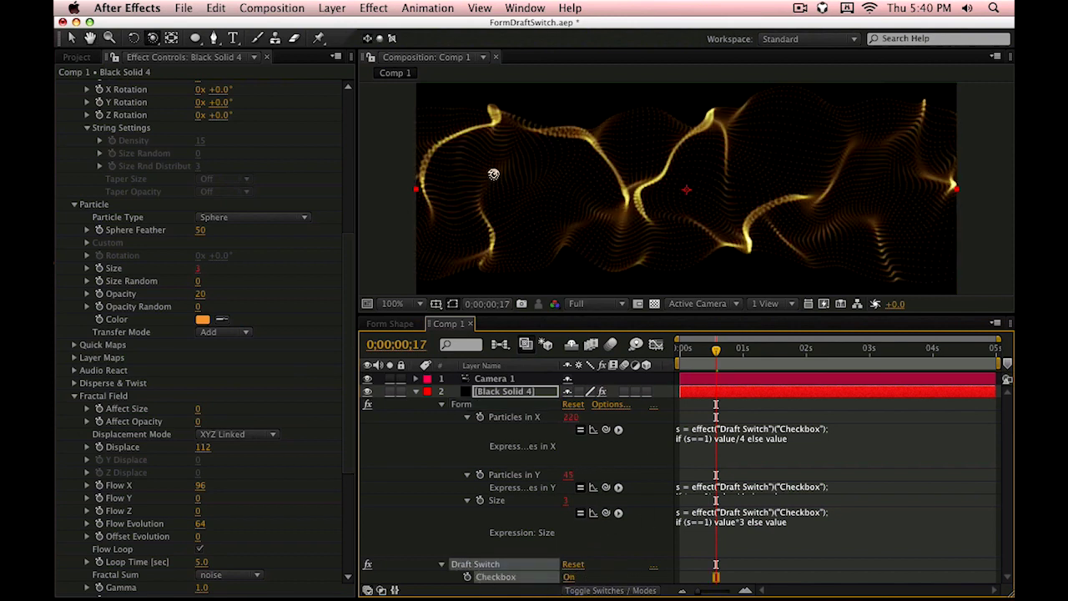
pyautogui.click(738, 367)
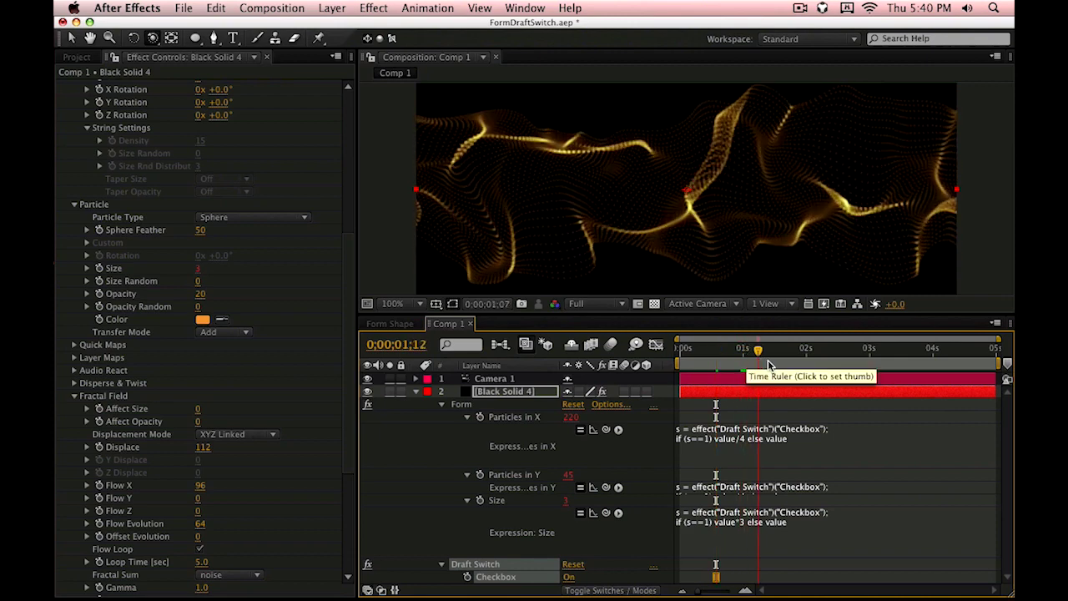
pyautogui.press('space')
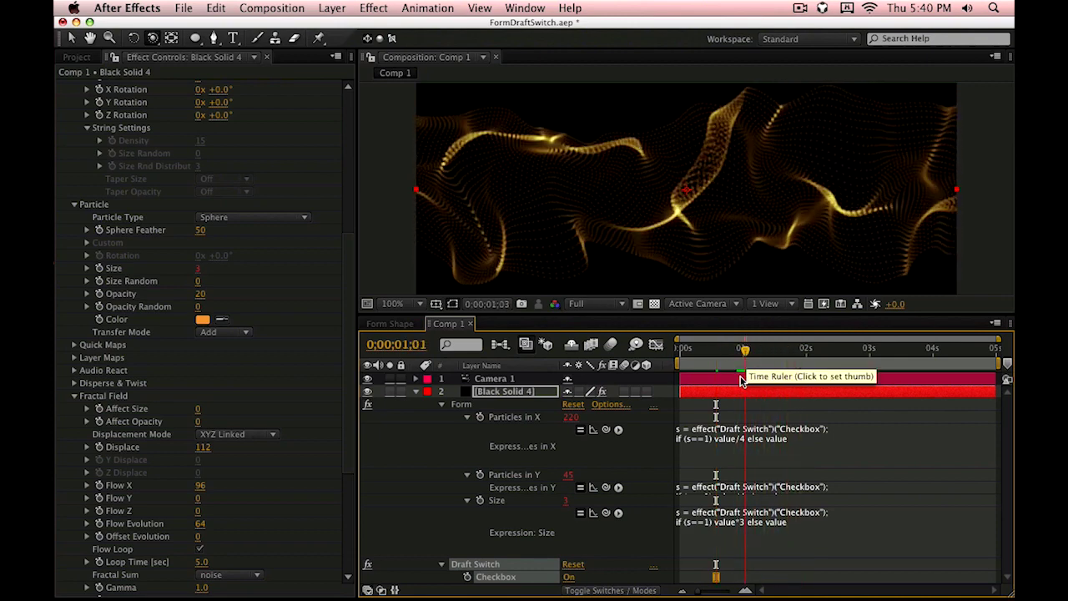
# Step: Orbit and track the camera to a new angle, then turn the Draft Switch off for full-quality 882×180 particles
pyautogui.press('c')
pyautogui.moveTo(680, 220); pyautogui.dragTo(845, 158)
pyautogui.press('c')
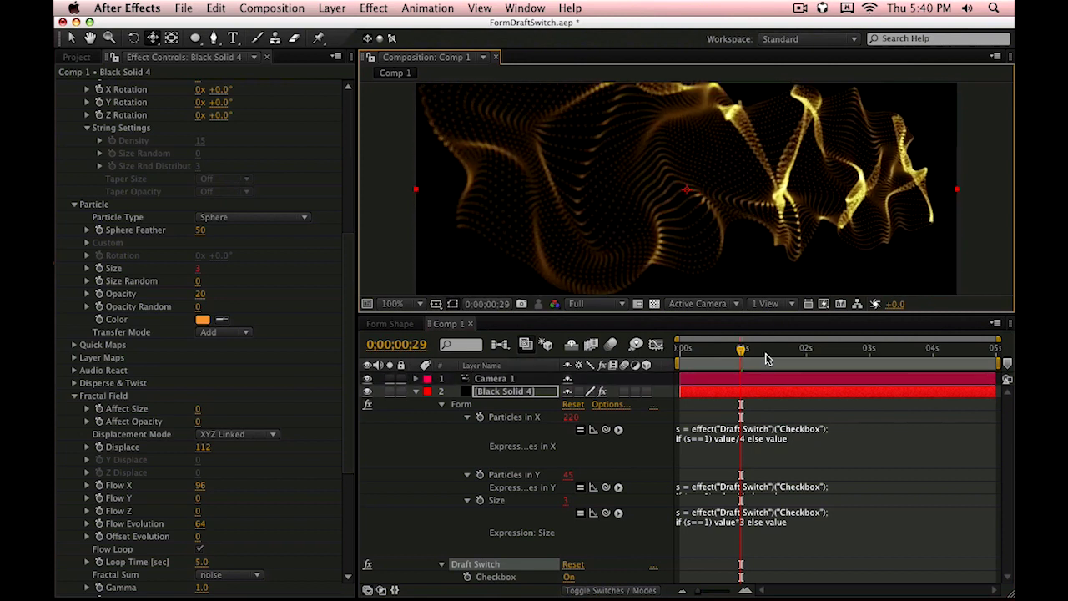
pyautogui.press('space')
pyautogui.click(762, 364)
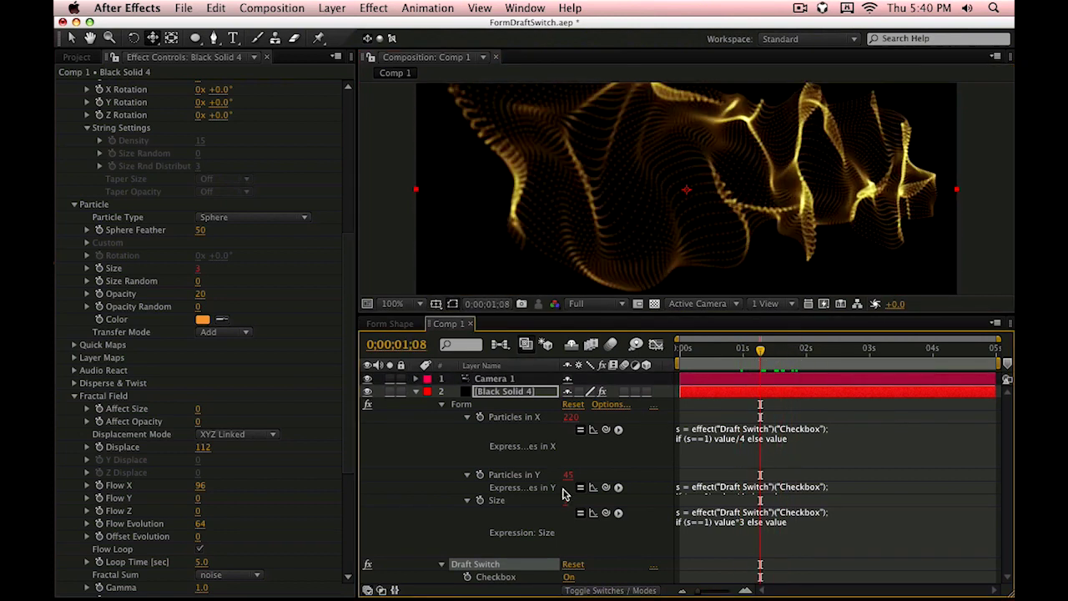
pyautogui.click(568, 577)
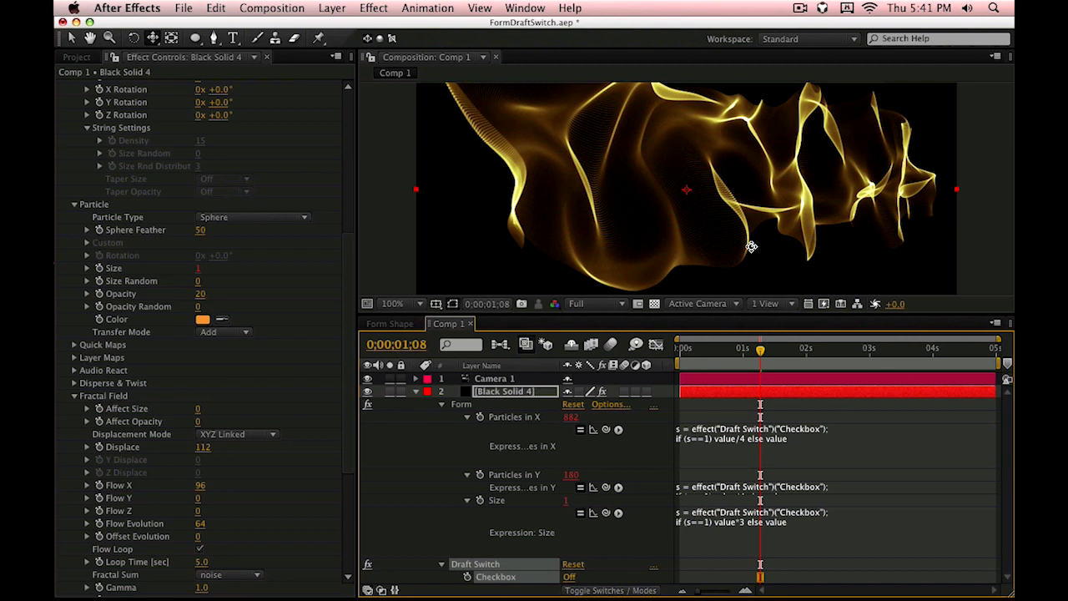
pyautogui.click(939, 185)
# Step: Switch to Safari and open the Trapcode Form 1.0.3 page from Red Giant's Products menu
pyautogui.press('super+Tab')
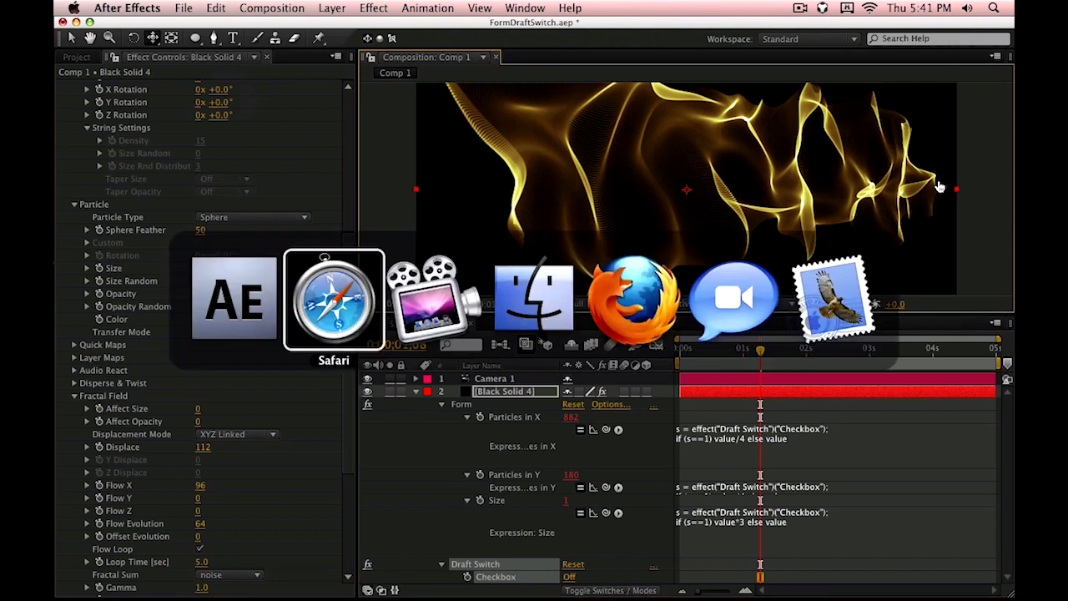
pyautogui.press('super+Tab')
pyautogui.press('shift+super+Tab')
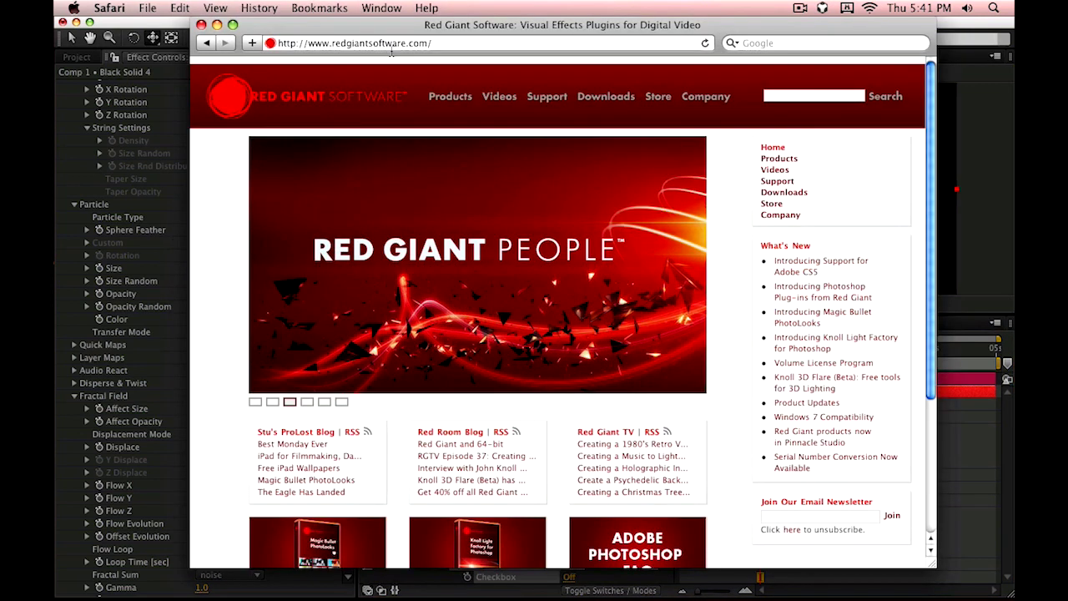
pyautogui.moveTo(451, 98)
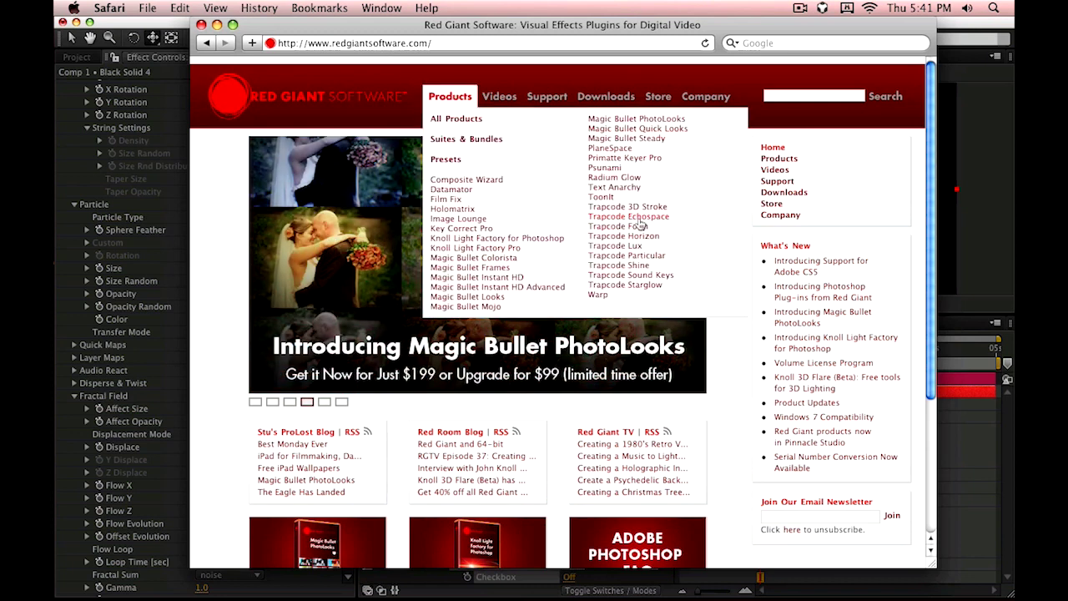
pyautogui.click(614, 227)
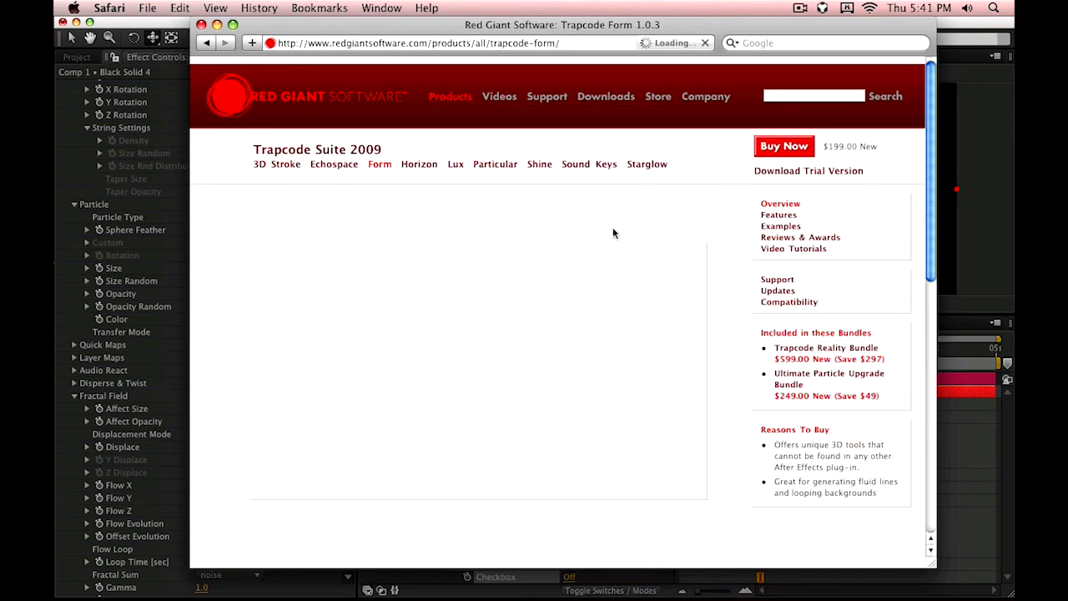